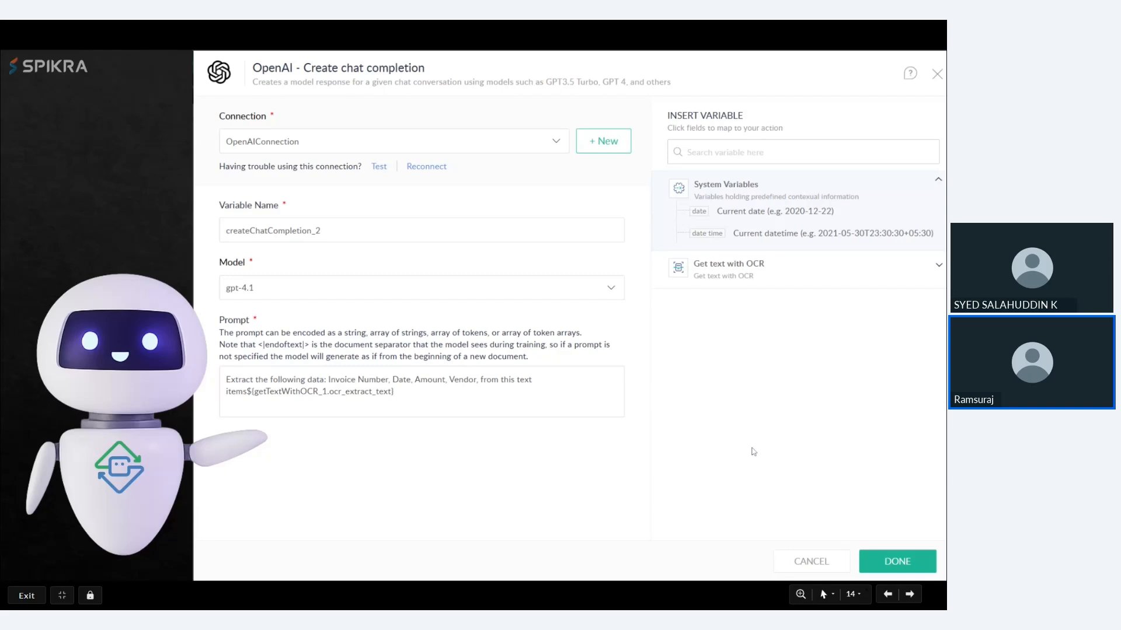
pyautogui.click(799, 451)
pyautogui.press('Left')
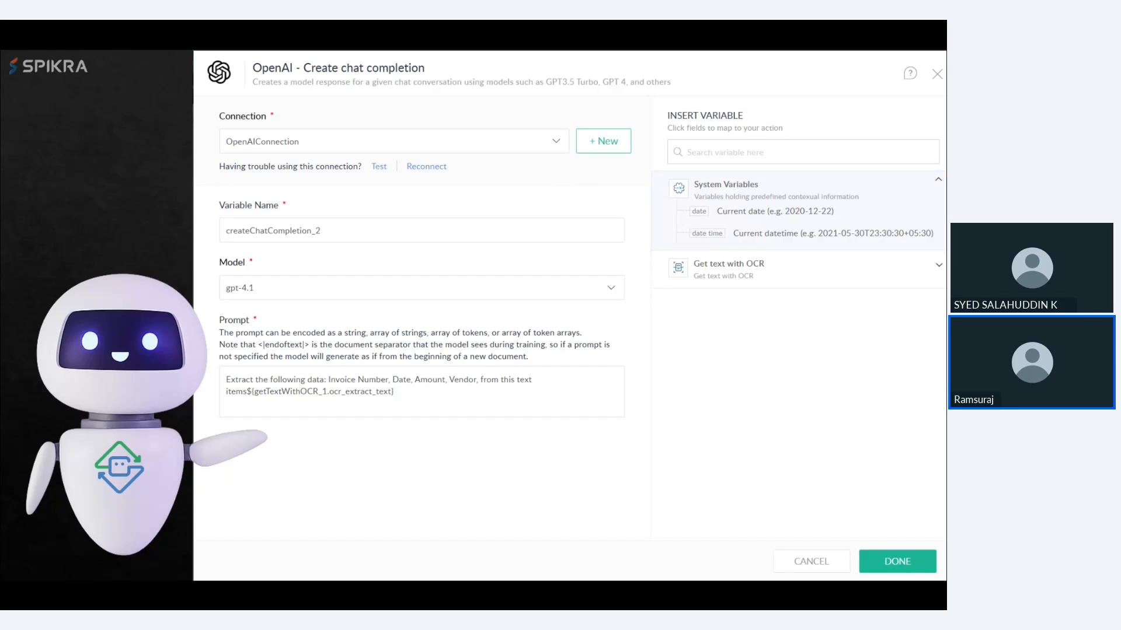
pyautogui.press('Escape')
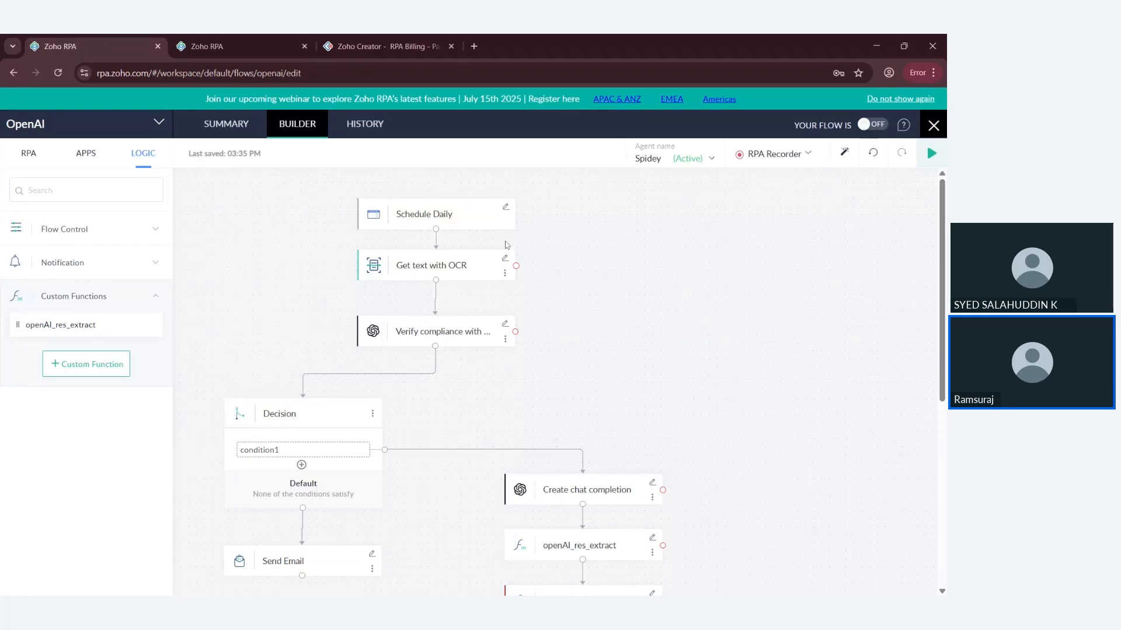
# Review the Schedule Daily trigger's frequency, start date, days of week and agent settings, leaving them unedited.
pyautogui.click(508, 217)
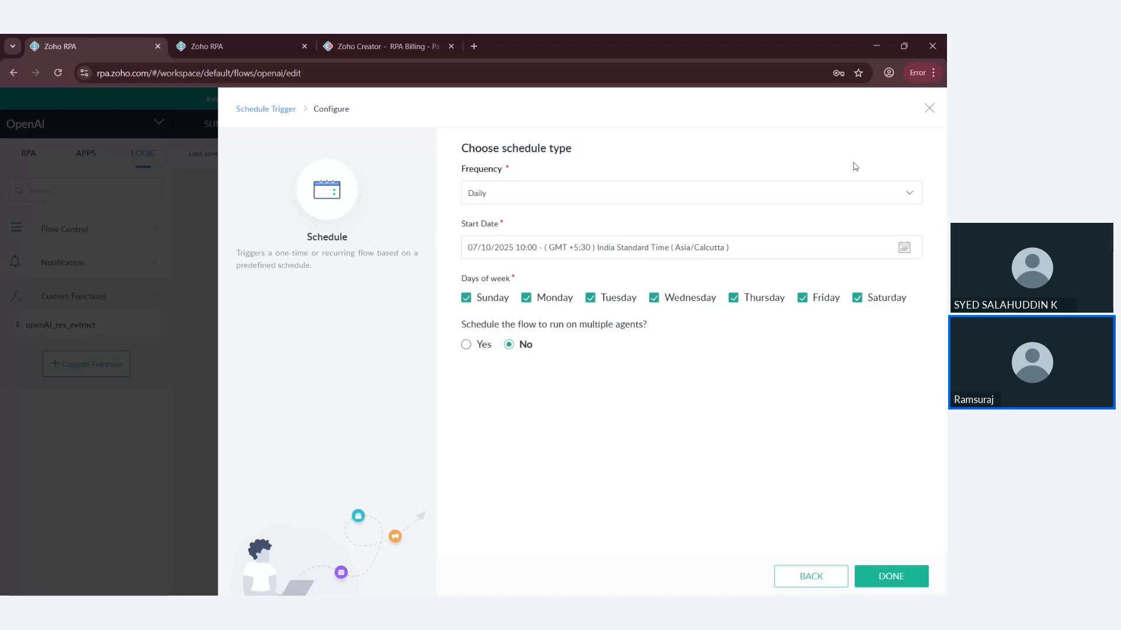
pyautogui.click(929, 110)
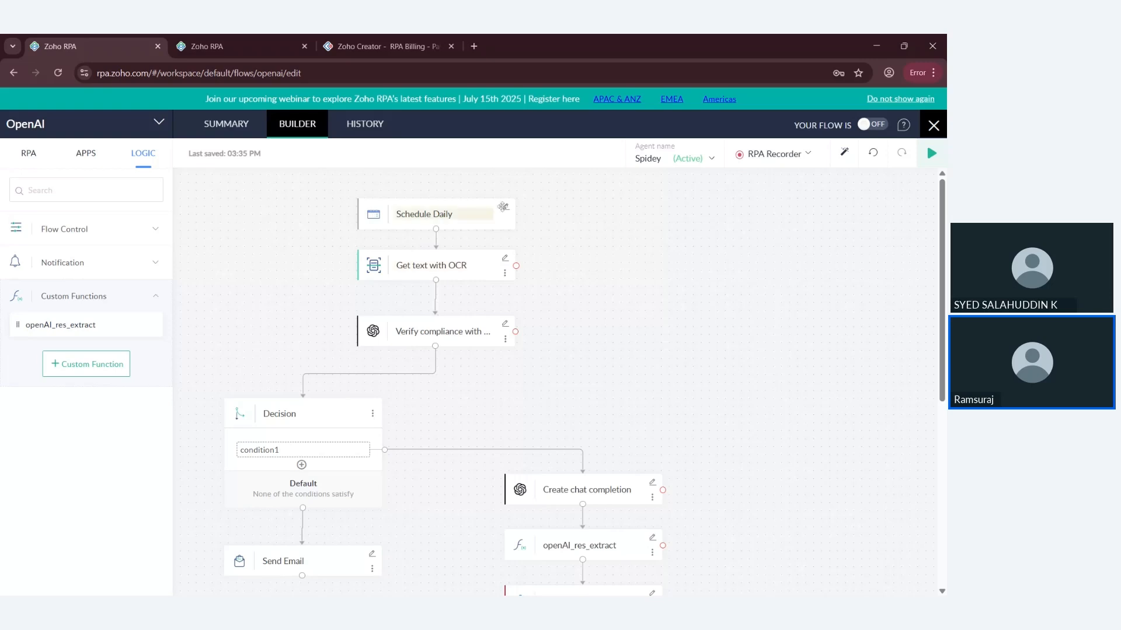
pyautogui.click(498, 210)
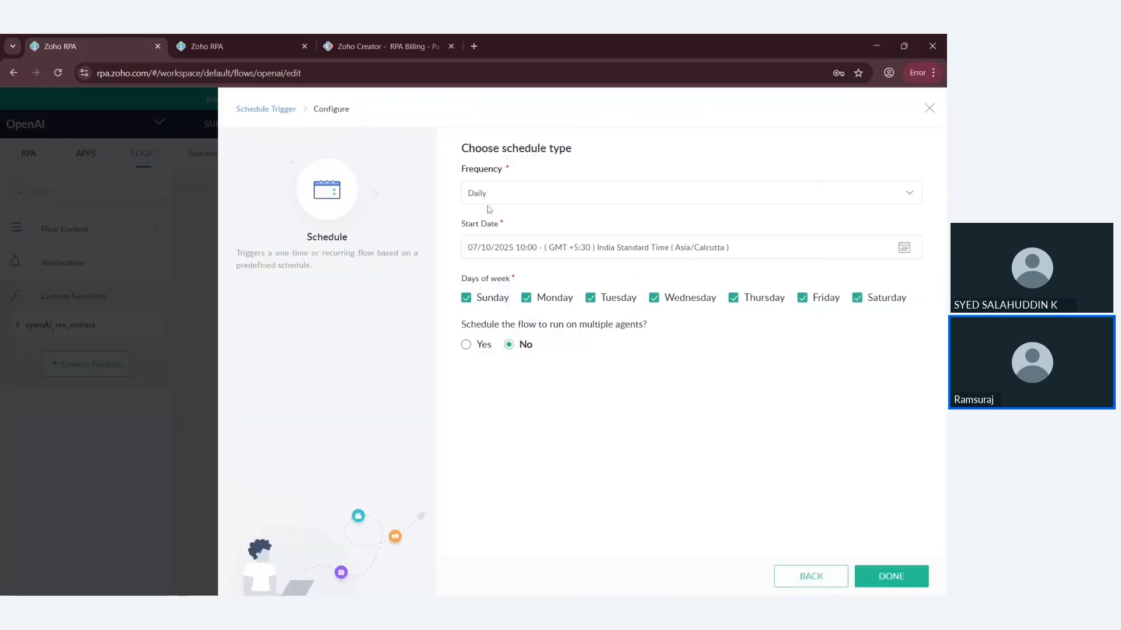
pyautogui.click(929, 108)
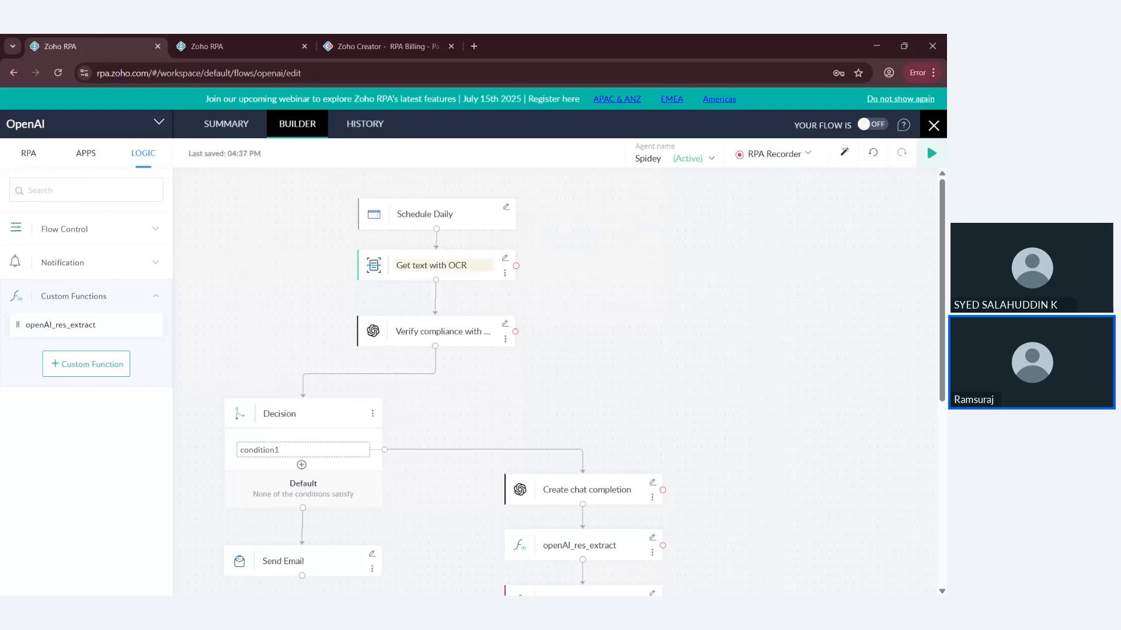
# Review the Get text with OCR action's image paths, image scale, advanced options and text extraction area.
pyautogui.click(506, 259)
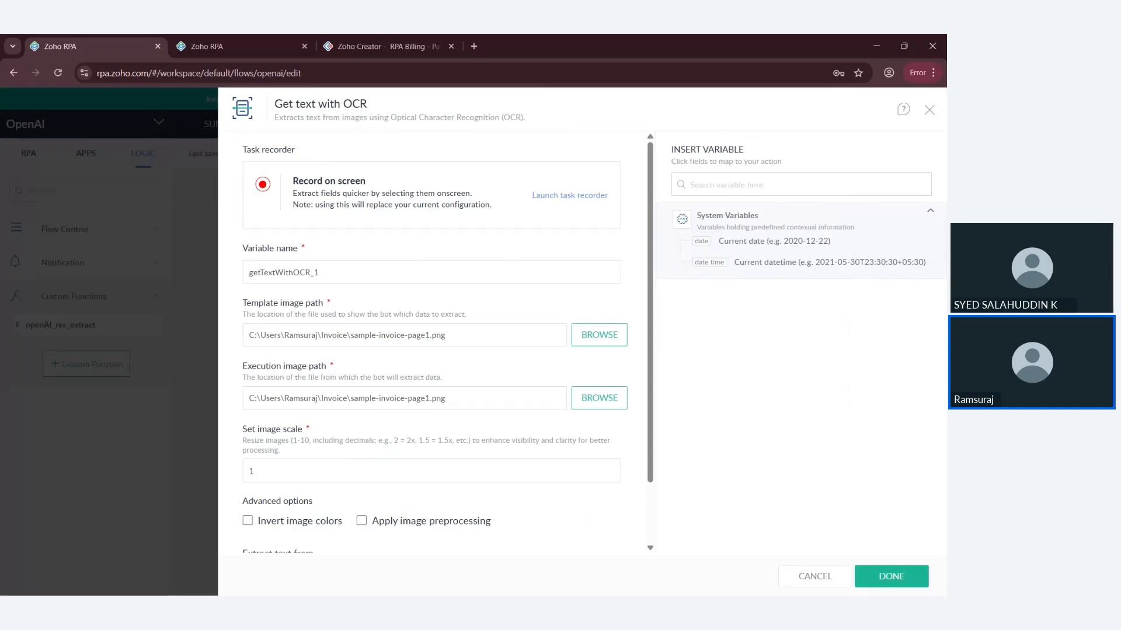
pyautogui.scroll(-1, 373, 368)
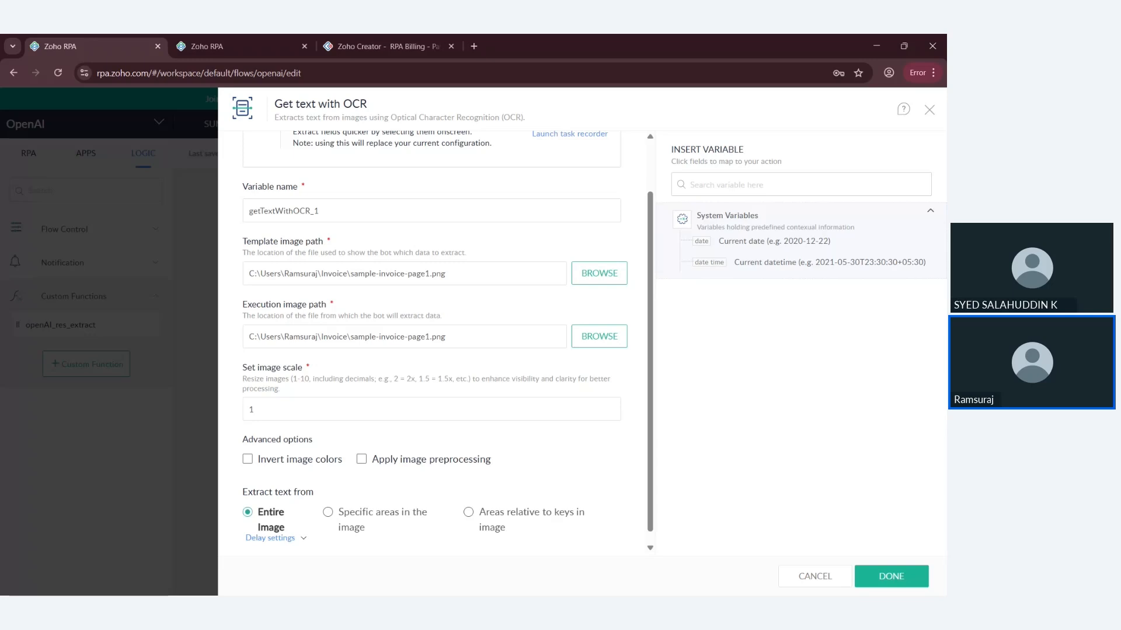
pyautogui.scroll(-1, 415, 447)
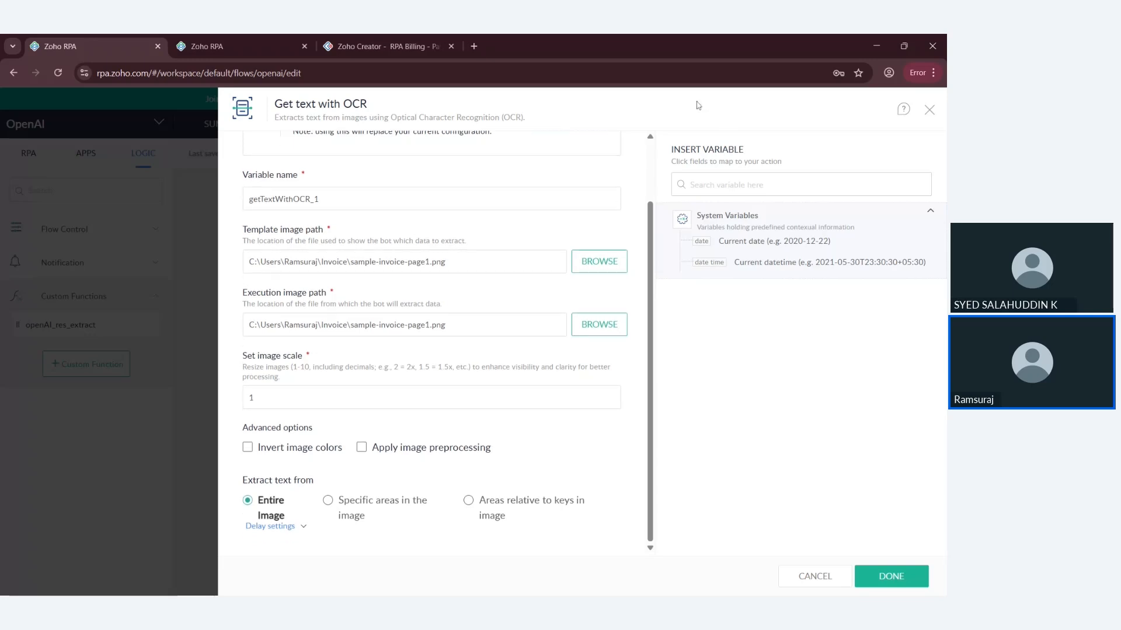
pyautogui.click(929, 109)
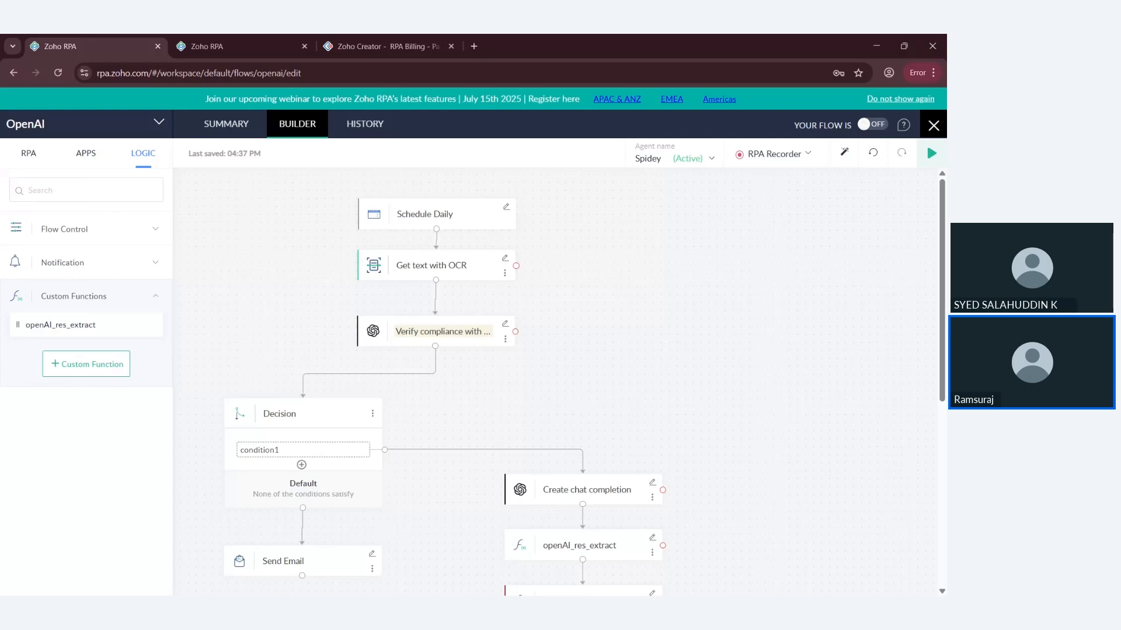
# Review the connection, variable name and text input of the Verify compliance with usage policies action.
pyautogui.click(505, 327)
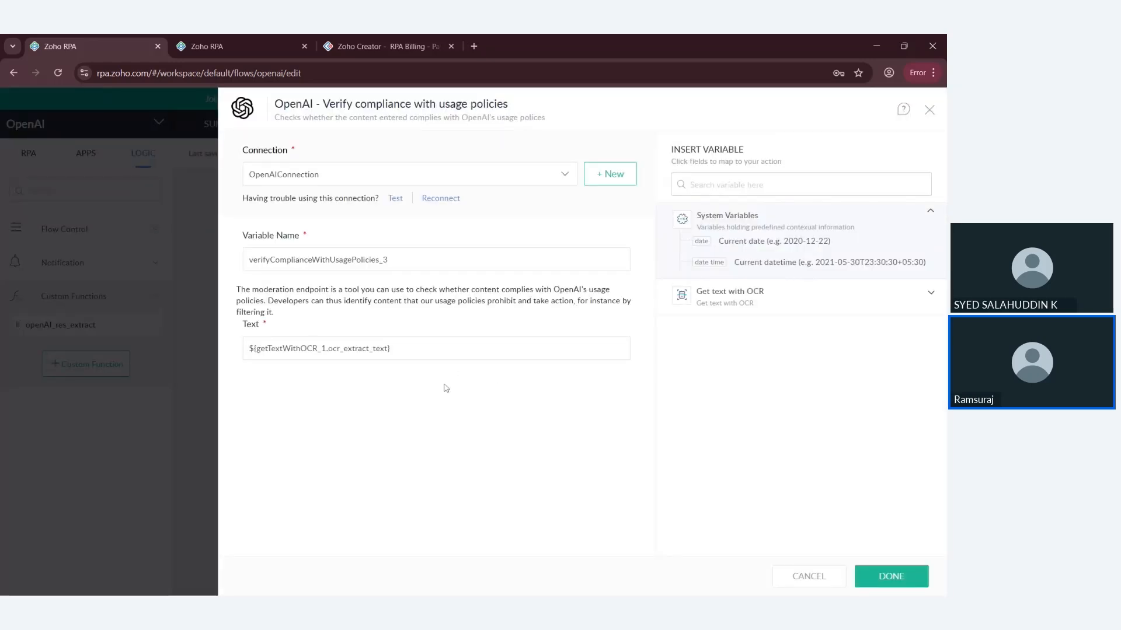
pyautogui.click(715, 293)
pyautogui.click(929, 111)
# Review the Decision block's condition1 criteria and the settings of the Send Email action on the default branch.
pyautogui.click(292, 228)
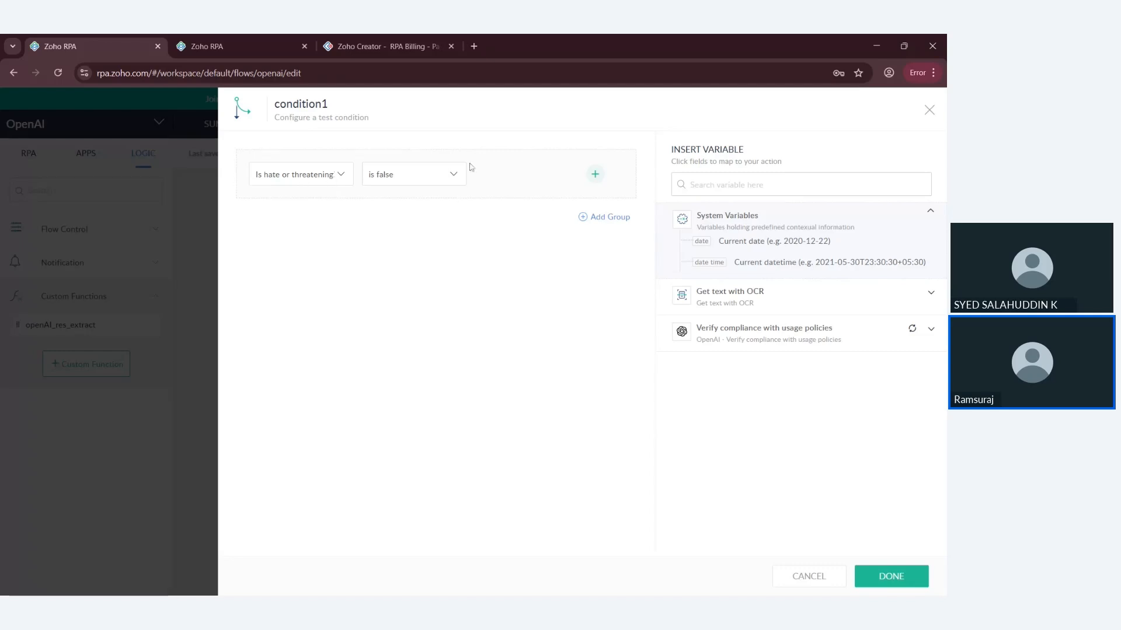
pyautogui.click(929, 109)
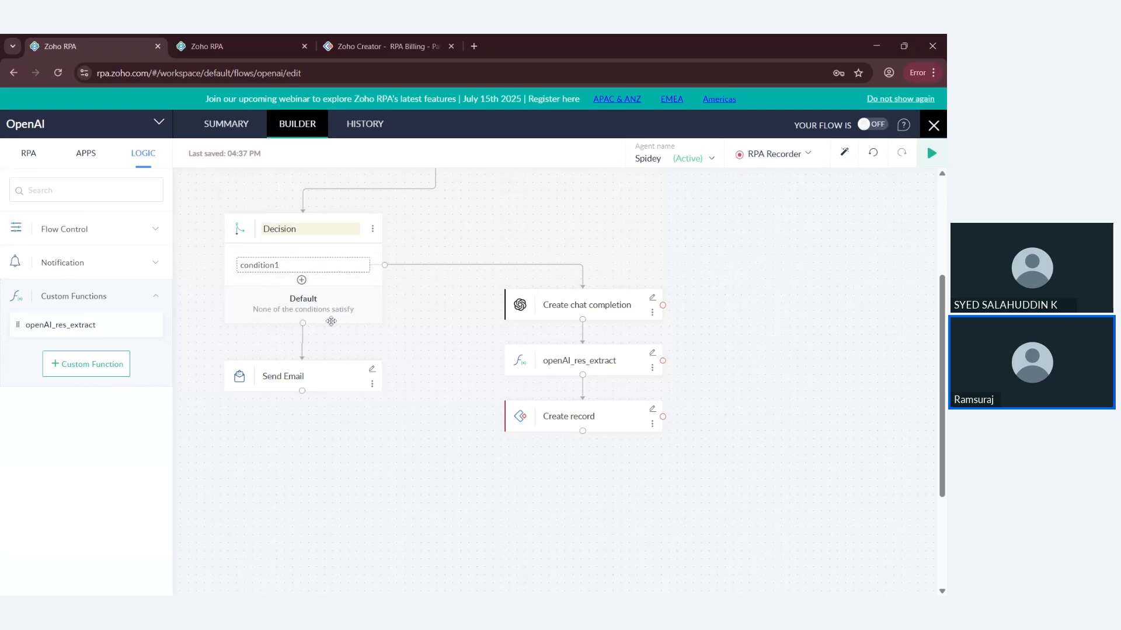
pyautogui.click(371, 369)
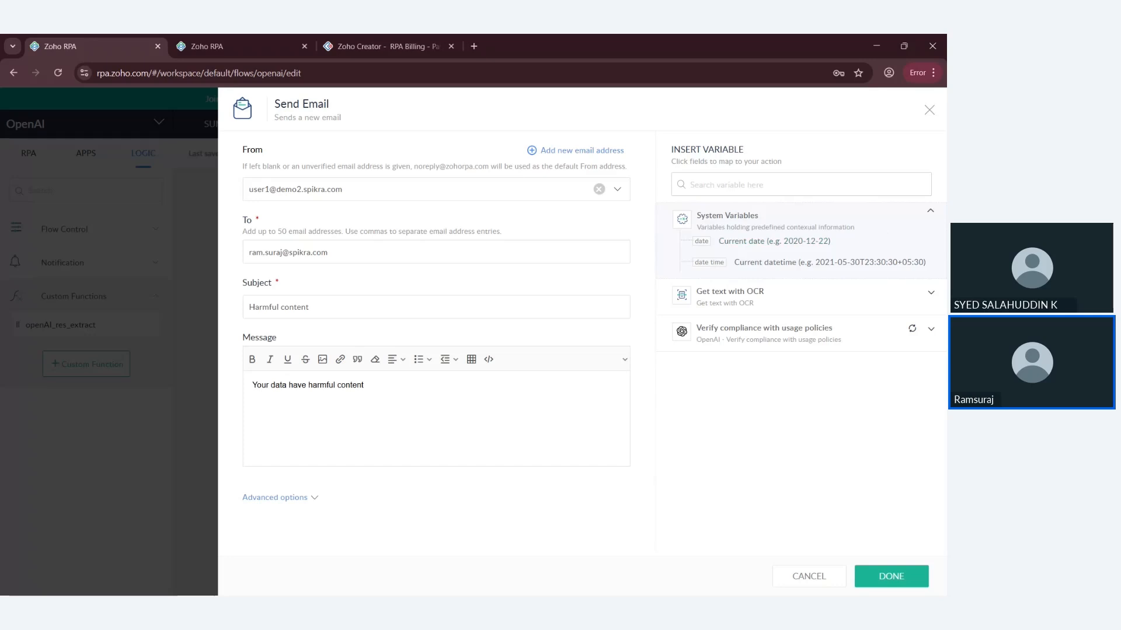
pyautogui.click(929, 110)
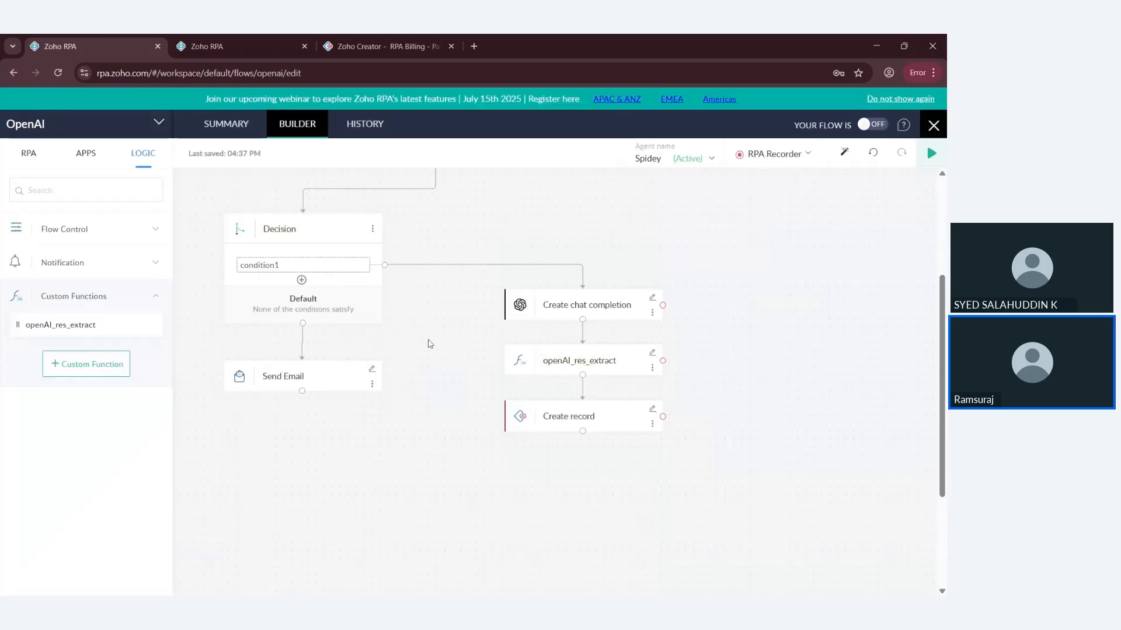
# Review the connection, model and JSON extraction prompt of the Create chat completion action.
pyautogui.scroll(1, 431, 345)
pyautogui.scroll(1, 432, 344)
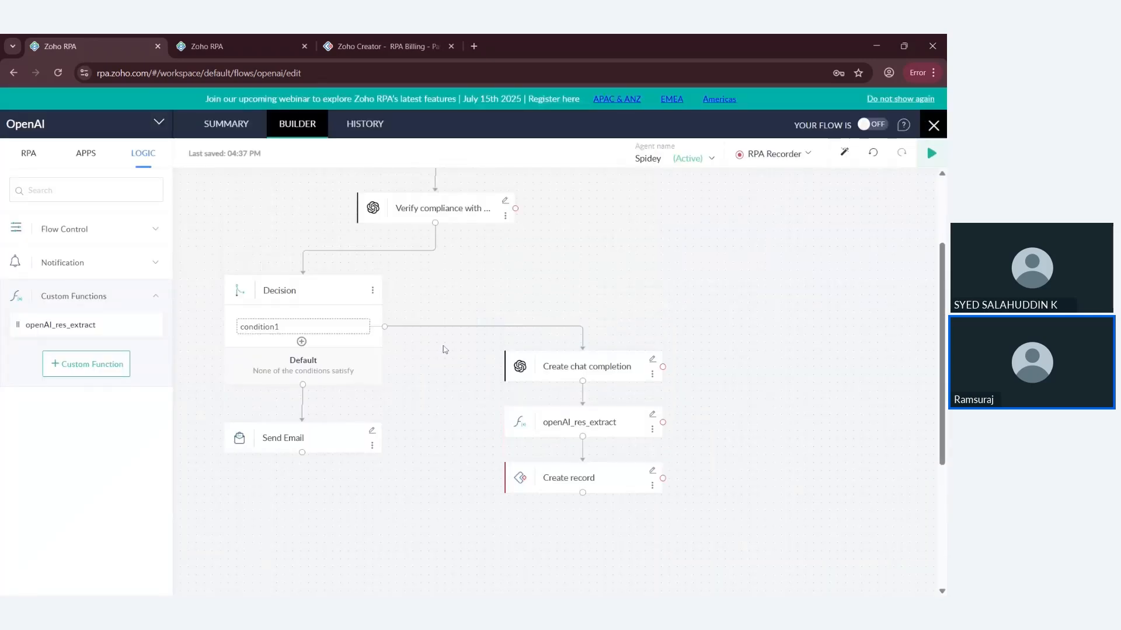
pyautogui.click(653, 362)
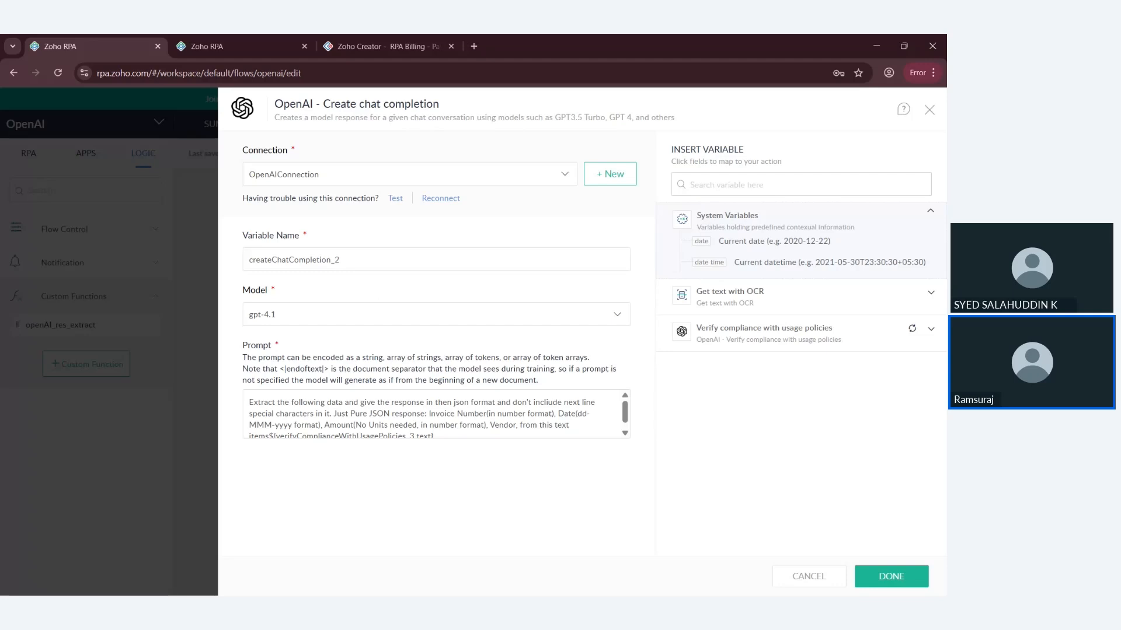
pyautogui.click(929, 110)
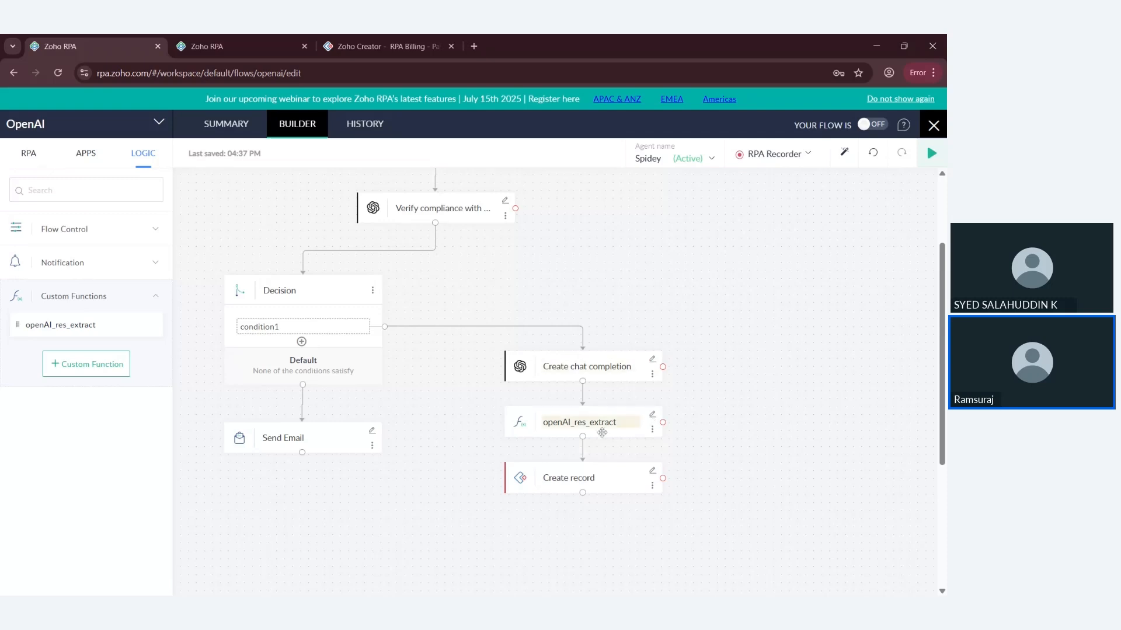
# Review the parameter mapping of the openAI_res_extract action and the Deluge code of its custom function.
pyautogui.click(652, 416)
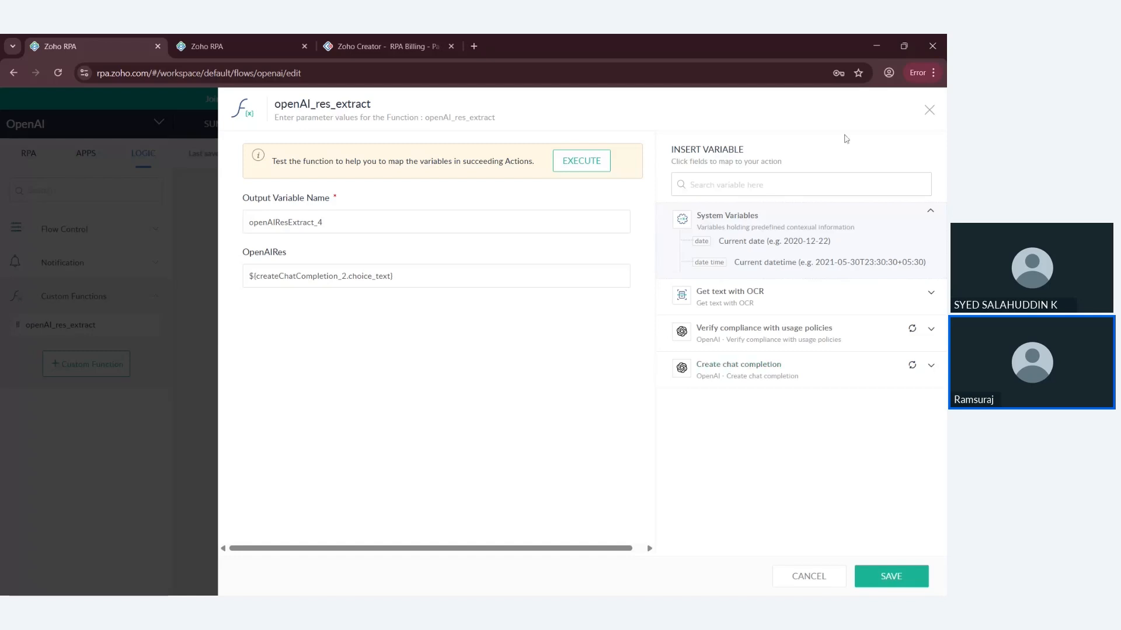
pyautogui.click(929, 110)
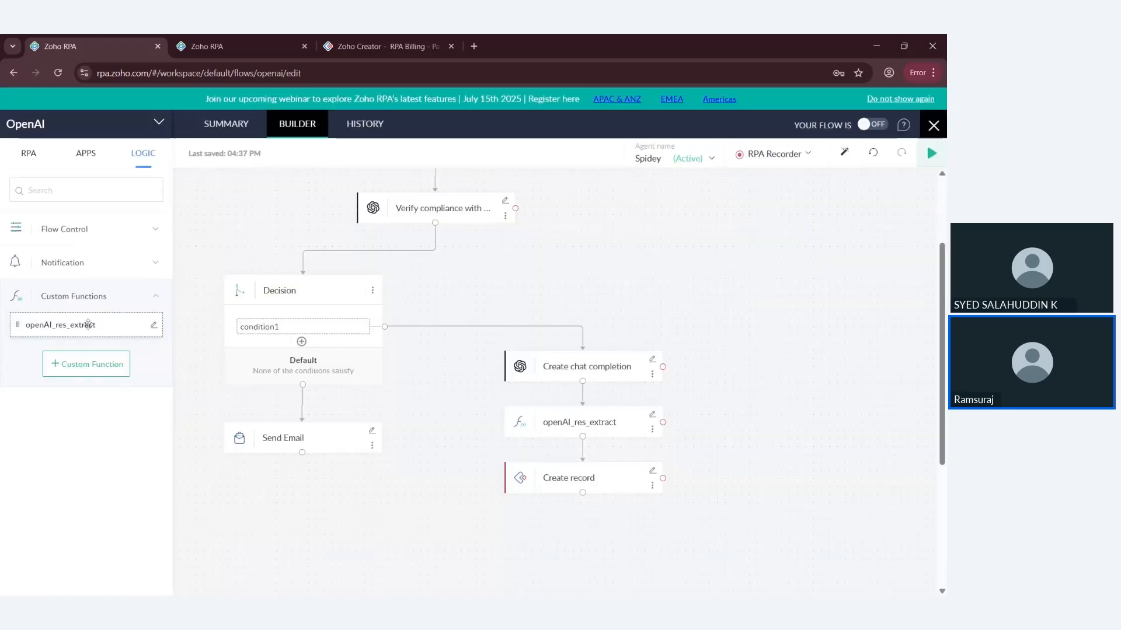
pyautogui.click(141, 325)
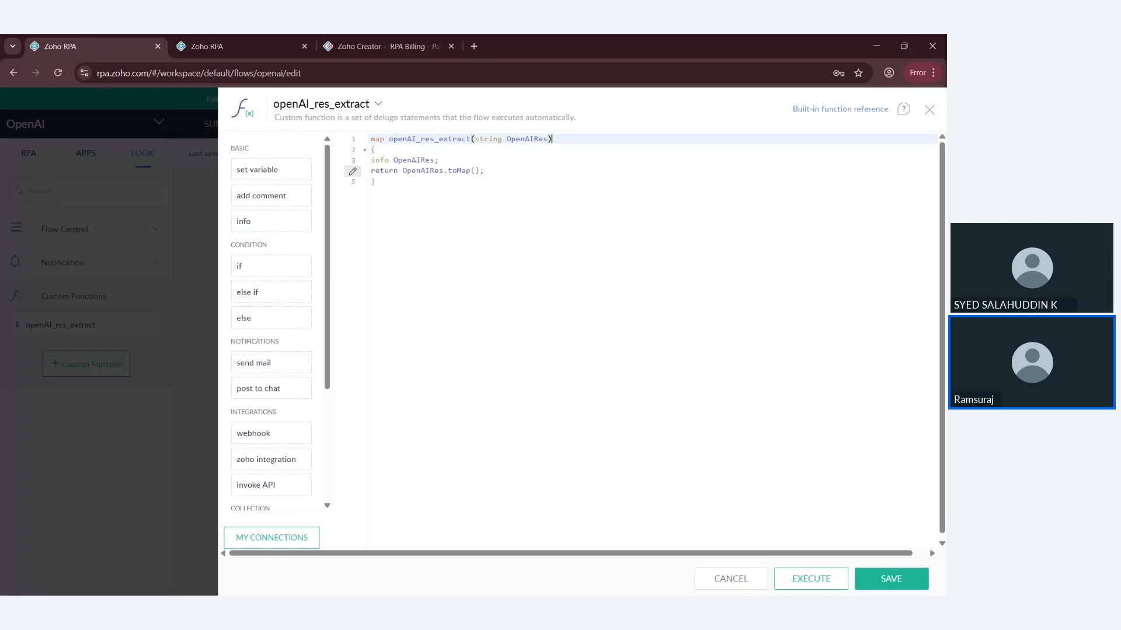
pyautogui.click(930, 110)
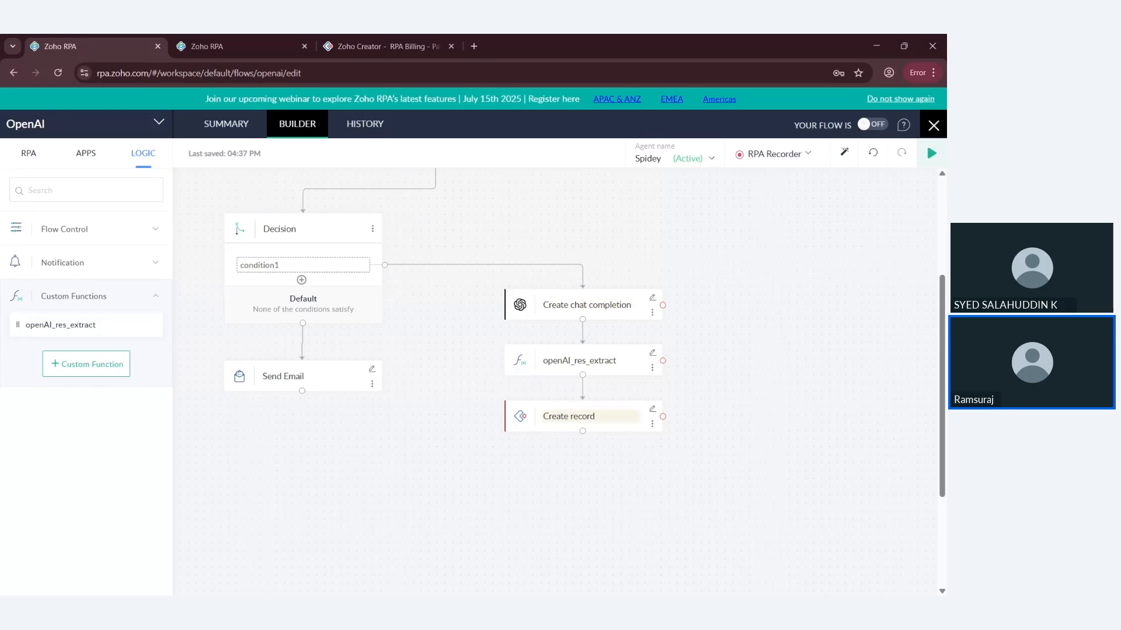
# Review the Create record action's target application and form, and the variables mapped to its invoice fields.
pyautogui.click(651, 411)
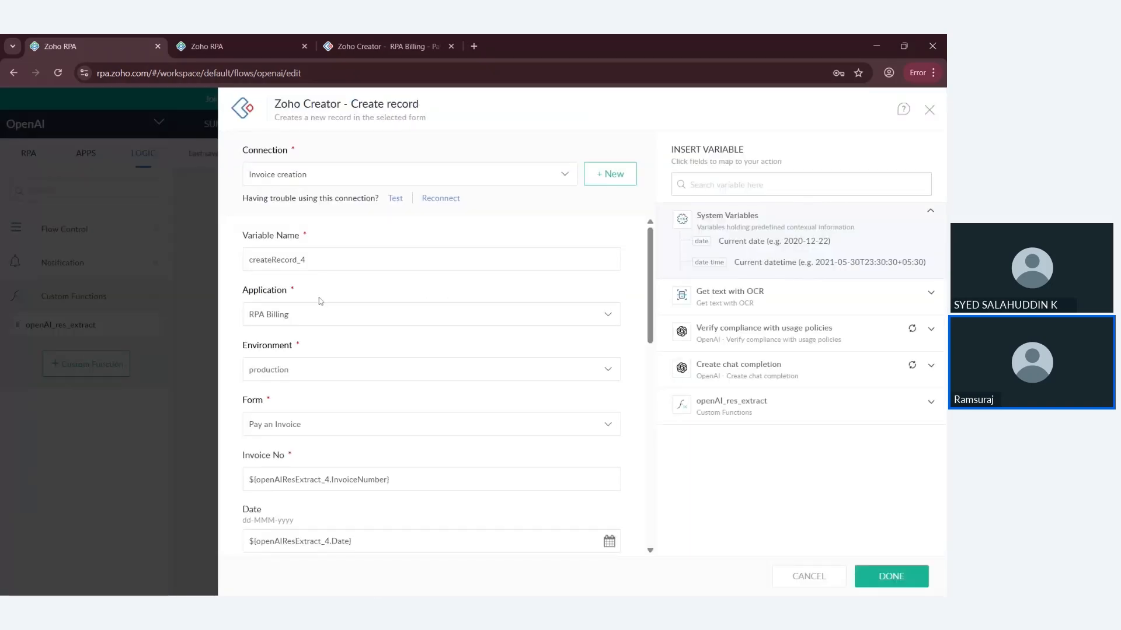
pyautogui.scroll(-2, 319, 299)
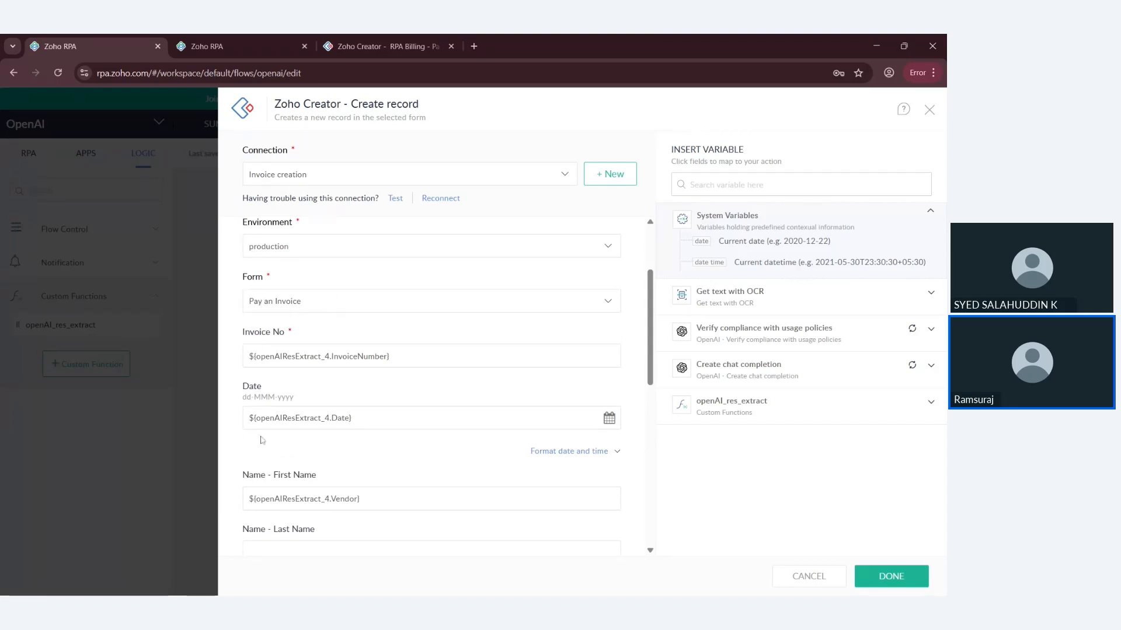
pyautogui.scroll(-1, 384, 475)
pyautogui.scroll(-2, 385, 476)
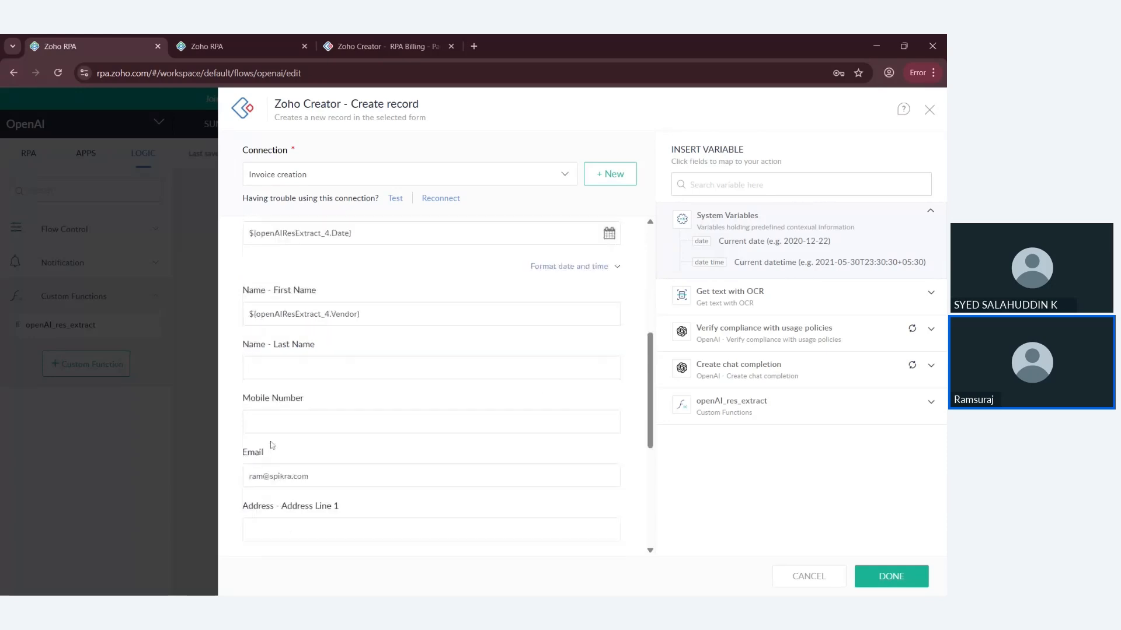
pyautogui.scroll(3, 522, 353)
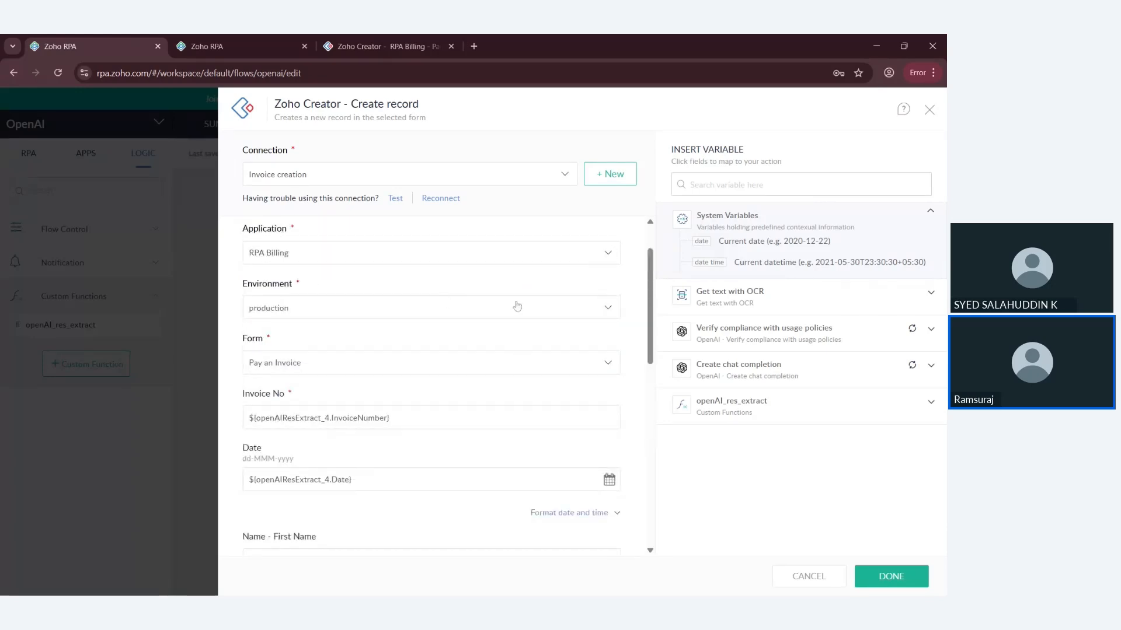
pyautogui.scroll(2, 508, 300)
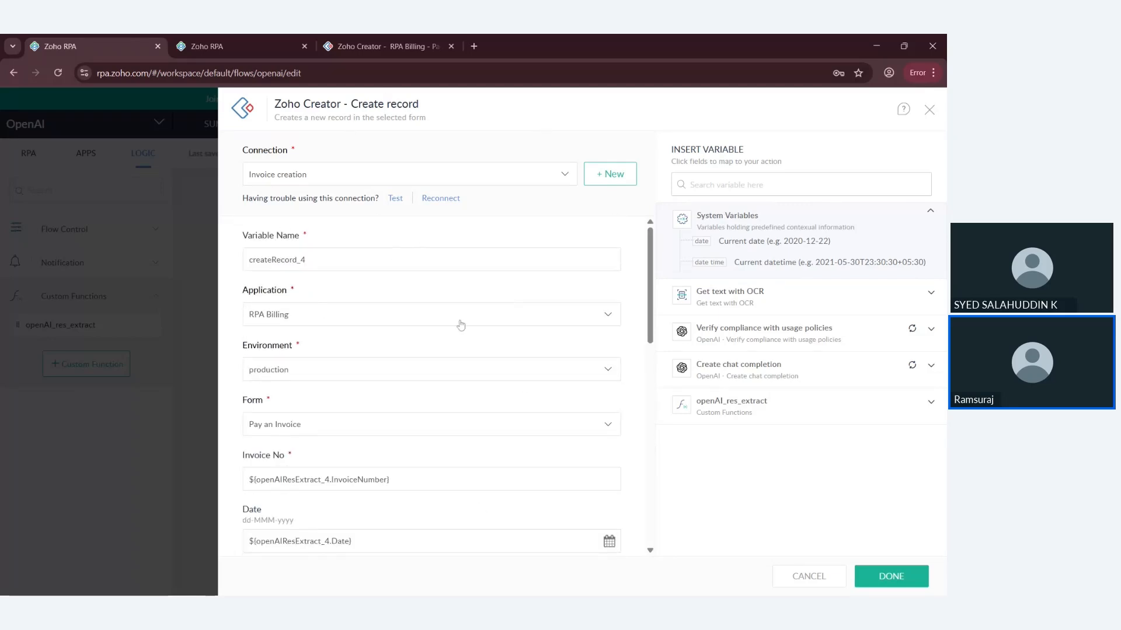
pyautogui.click(929, 110)
# Switch to the RPA Billing app in Zoho Creator and delete the existing record from the Invoice Report.
pyautogui.click(404, 43)
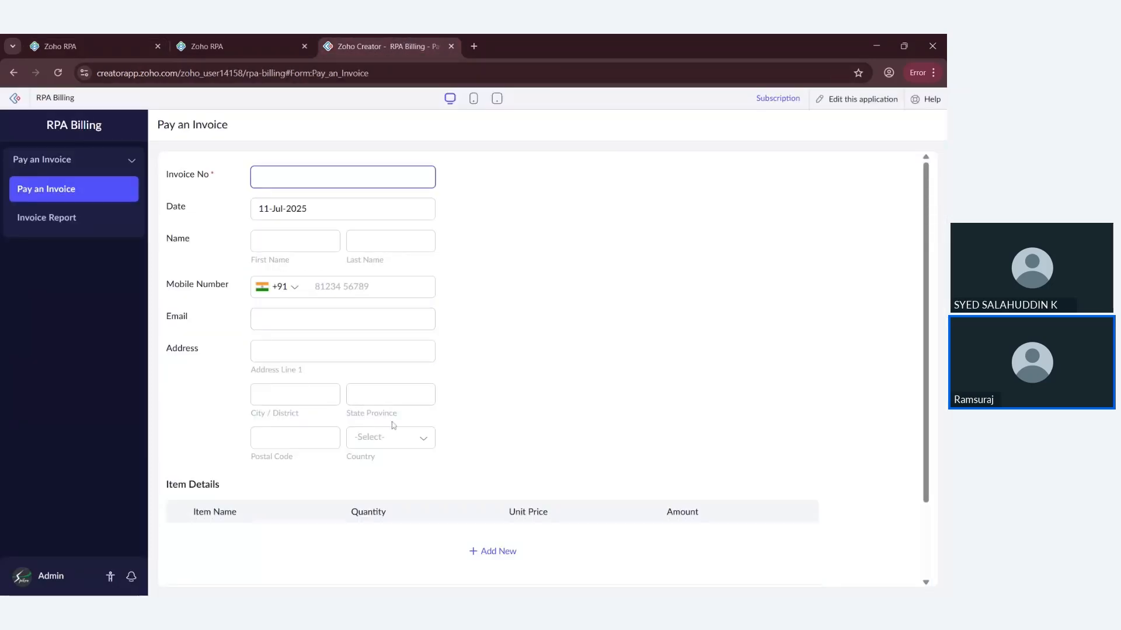
pyautogui.click(60, 225)
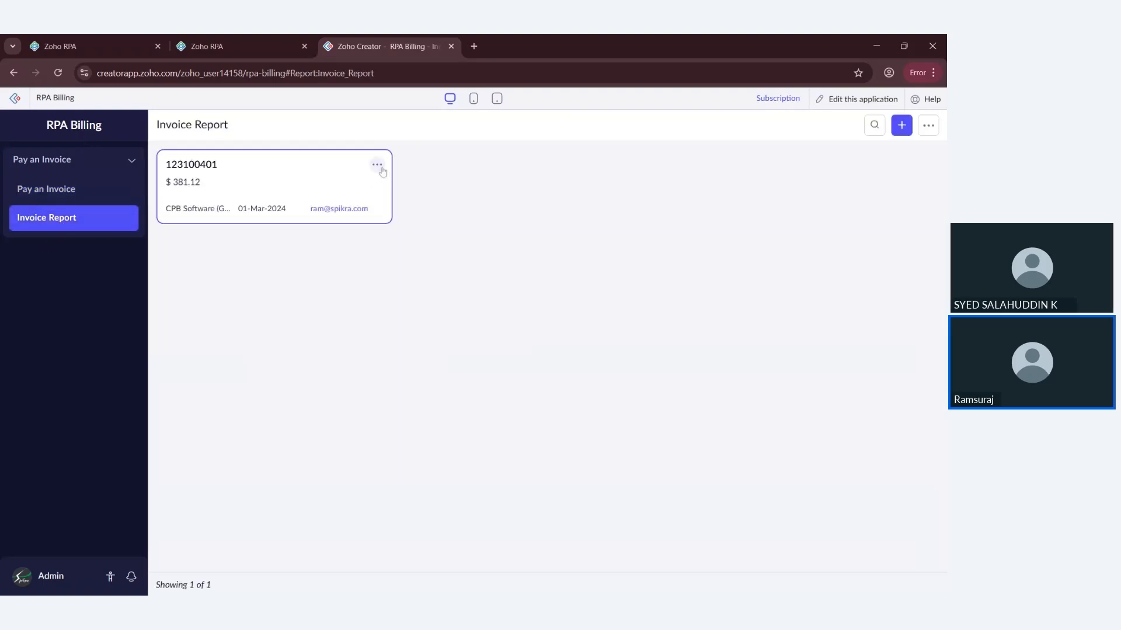
pyautogui.click(377, 165)
pyautogui.click(442, 232)
pyautogui.click(446, 234)
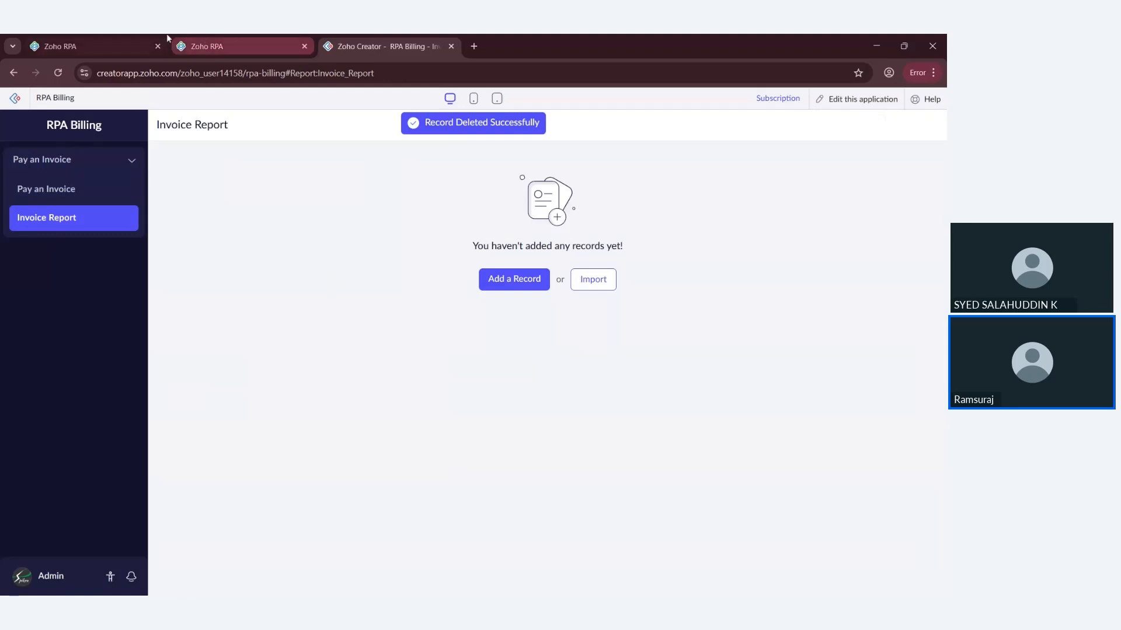
# Switch back to the OpenAI flow in Zoho RPA and run it in Test & Debug.
pyautogui.click(91, 50)
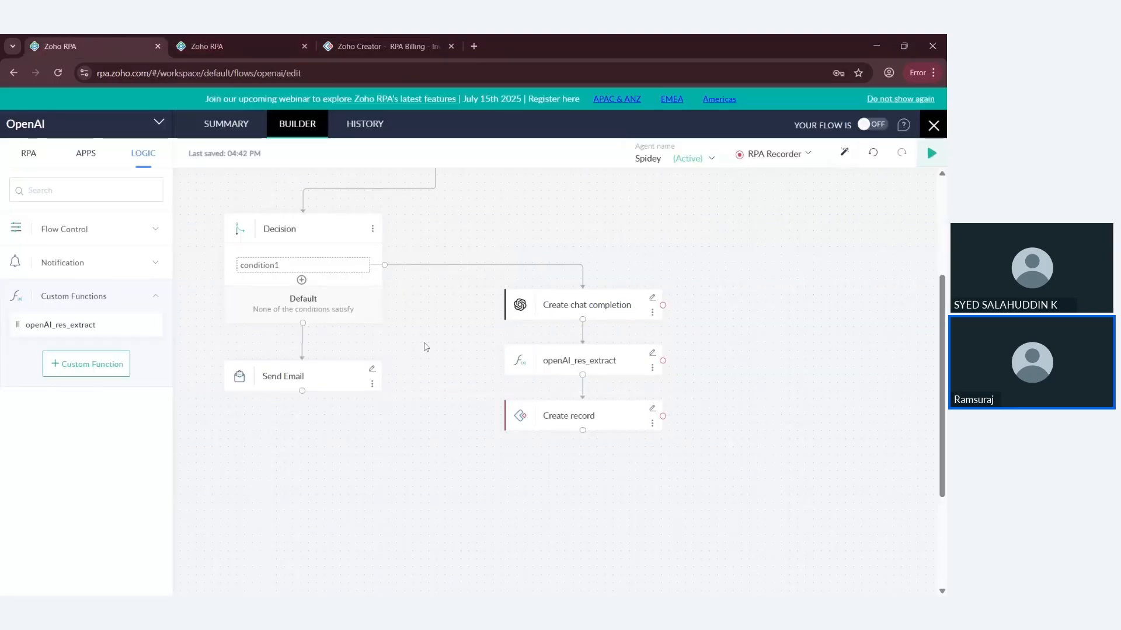
pyautogui.click(931, 153)
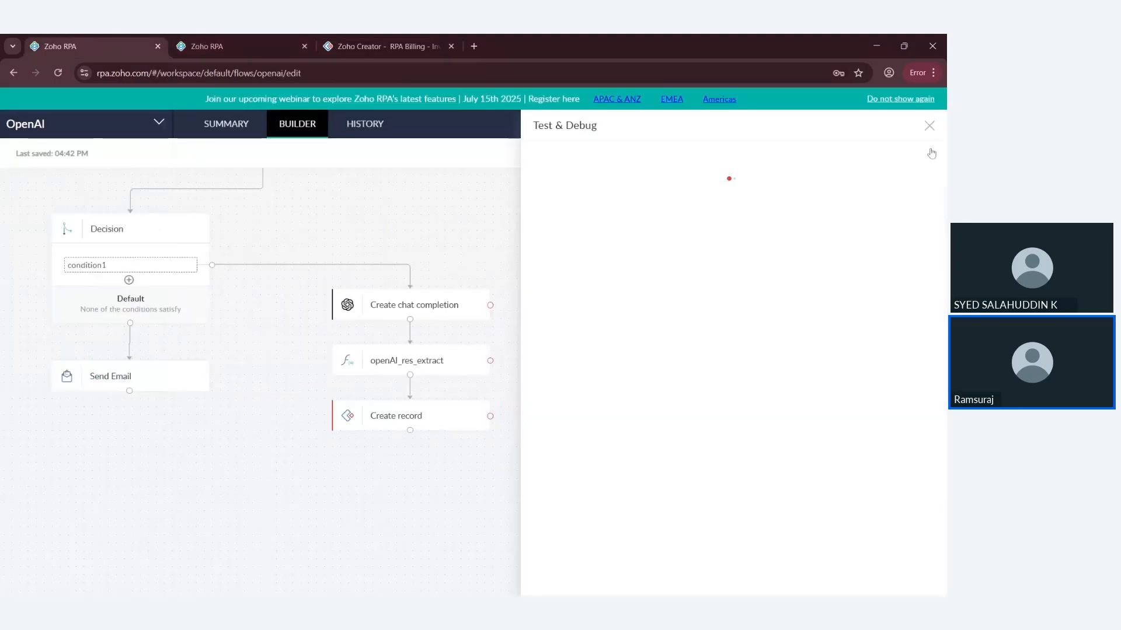
pyautogui.click(929, 126)
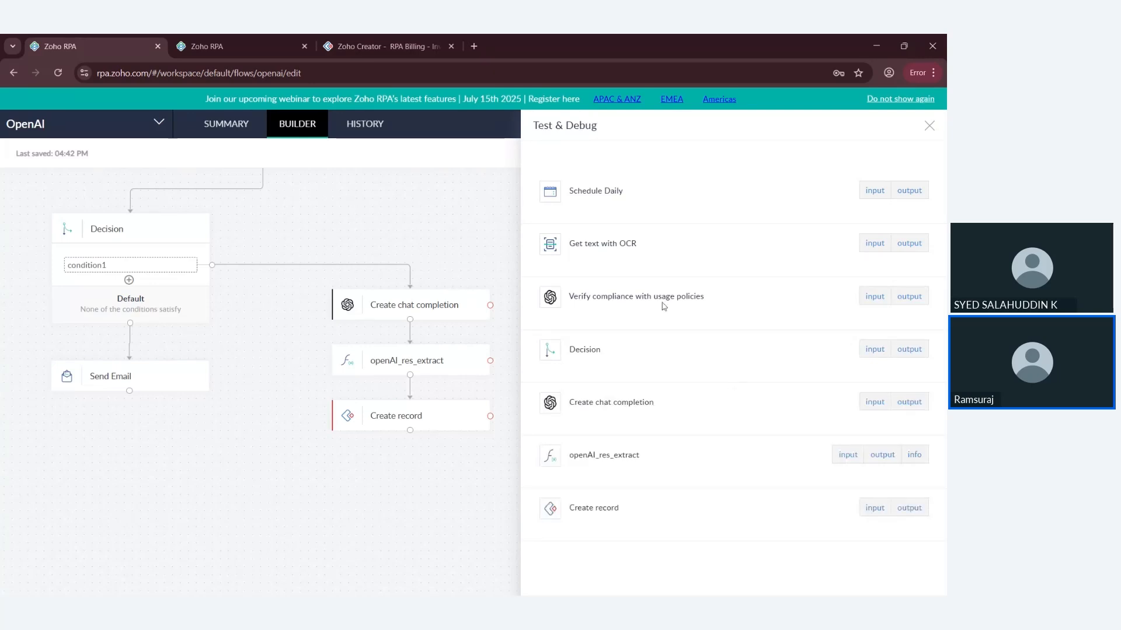
# Examine the test input and output of the Get text with OCR and Verify compliance with usage policies actions.
pyautogui.click(874, 244)
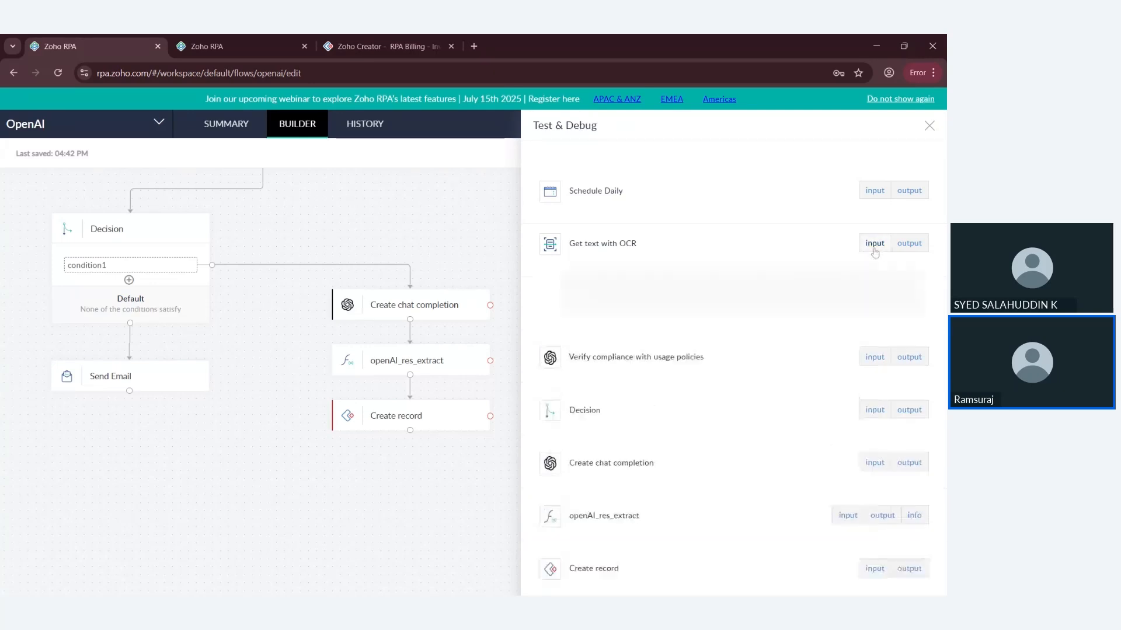
pyautogui.click(908, 244)
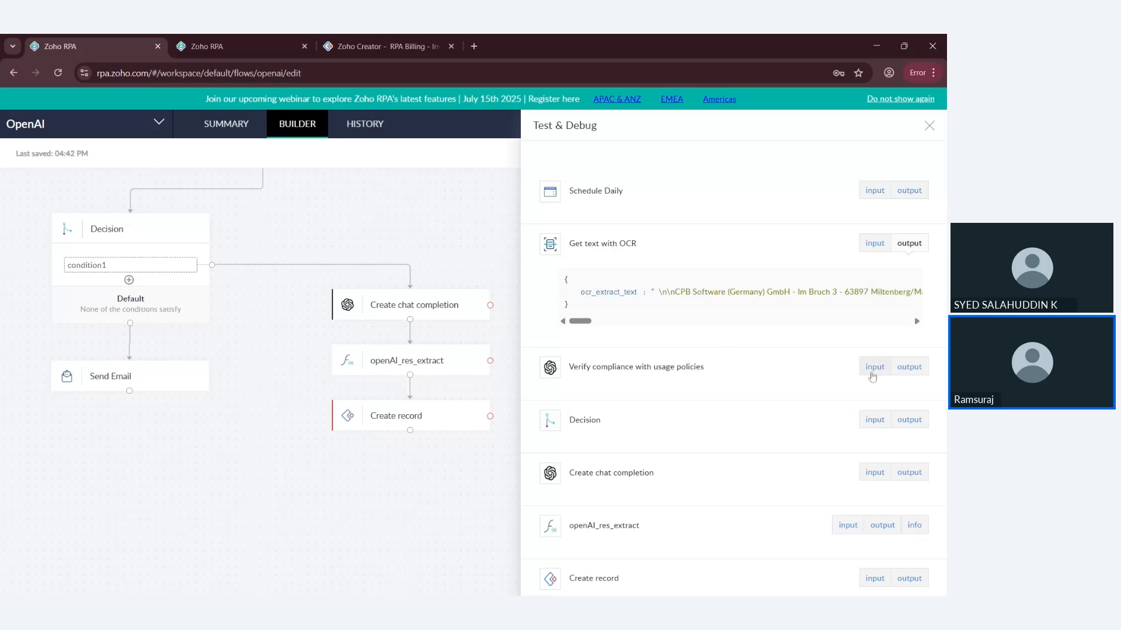
pyautogui.click(876, 367)
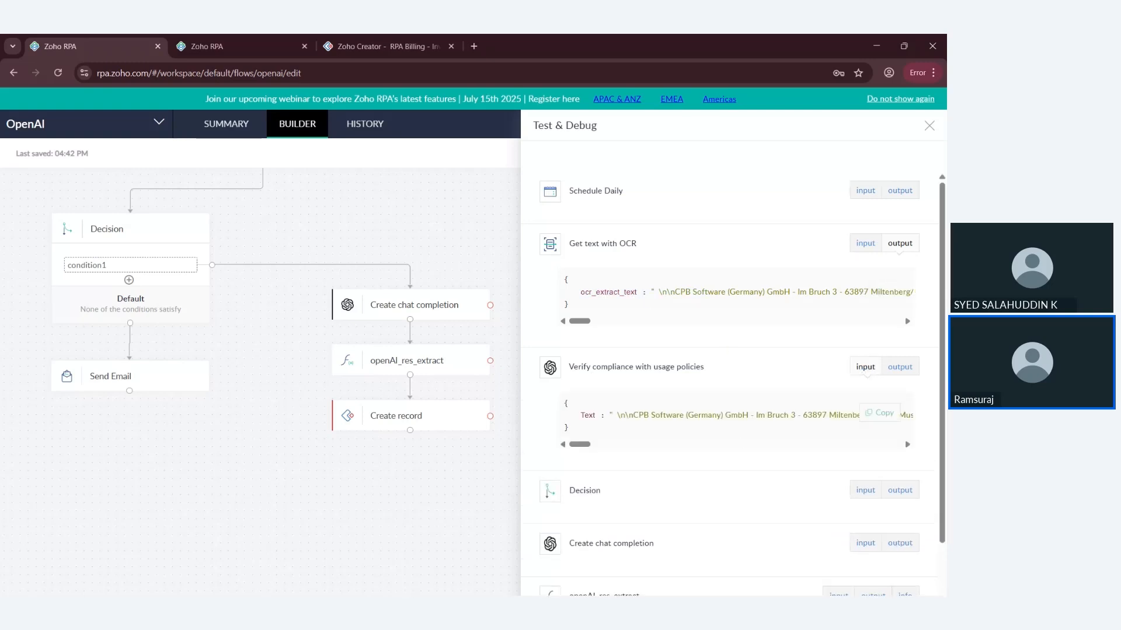
pyautogui.click(901, 367)
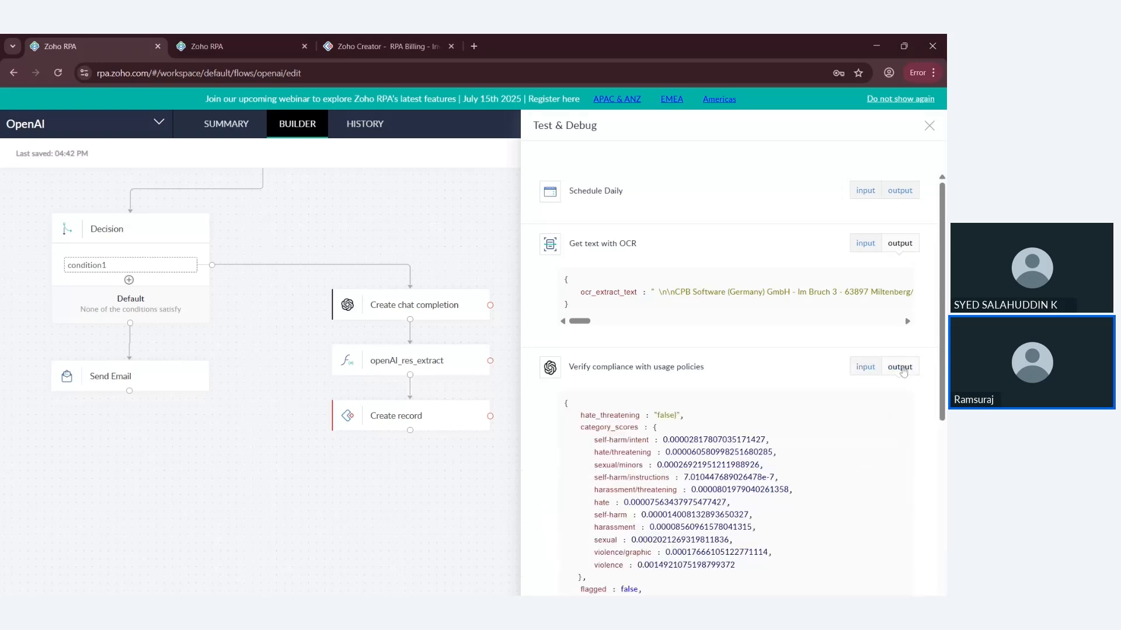
pyautogui.scroll(-1, 903, 365)
pyautogui.scroll(-1, 625, 369)
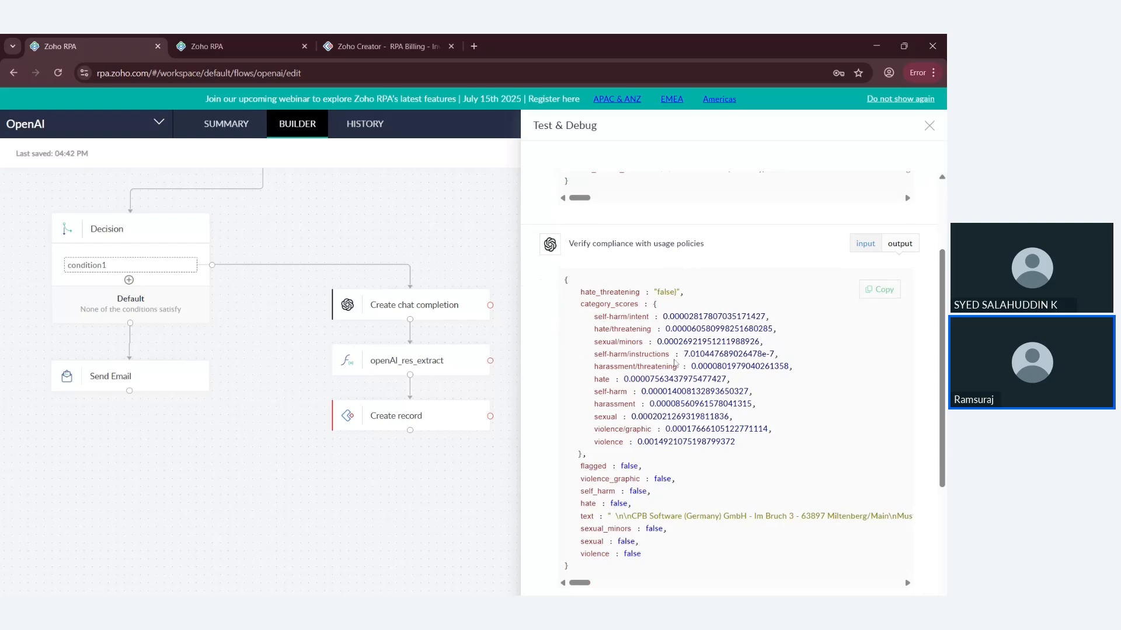
pyautogui.scroll(-2, 642, 356)
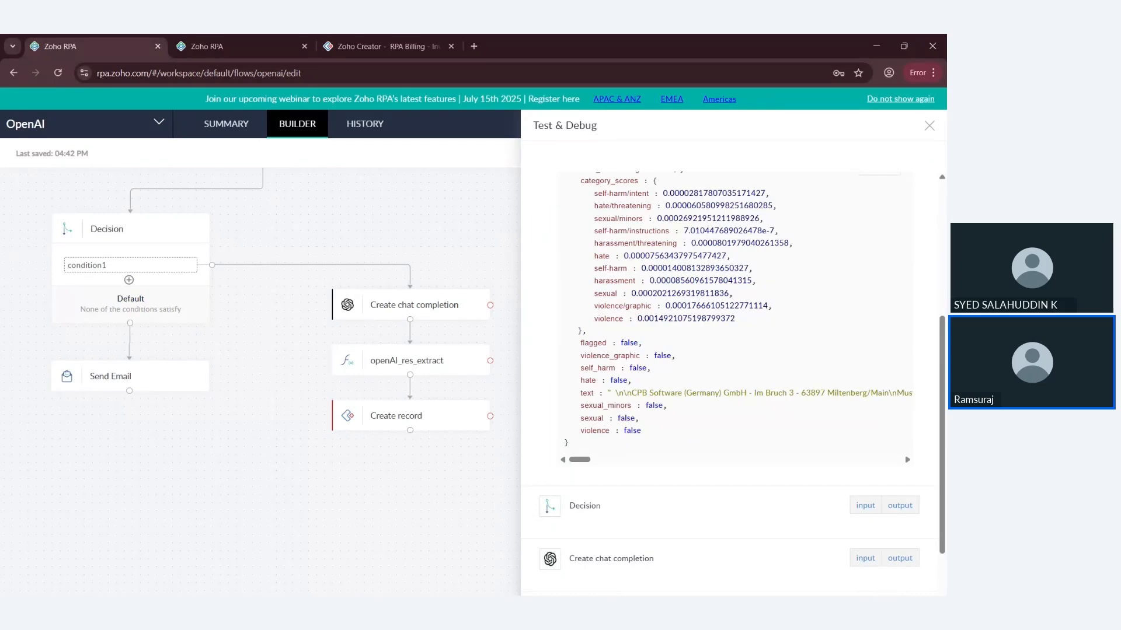
pyautogui.scroll(1, 668, 399)
pyautogui.scroll(-1, 667, 399)
pyautogui.scroll(-2, 650, 401)
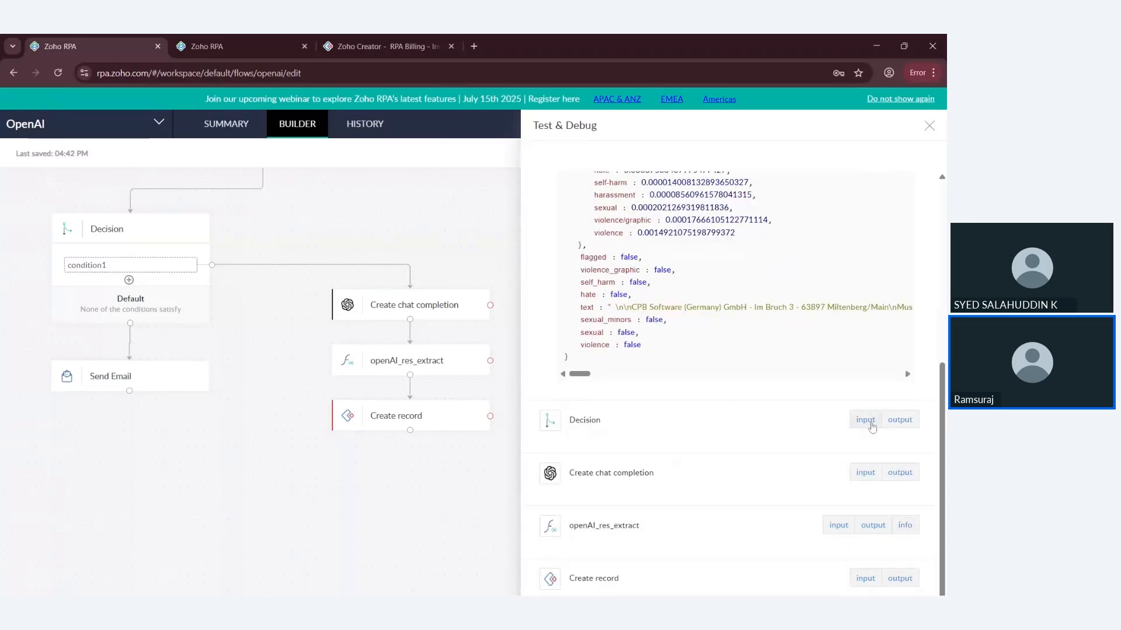
# Examine the Decision's test input, and the input and full output of the Create chat completion action.
pyautogui.click(867, 420)
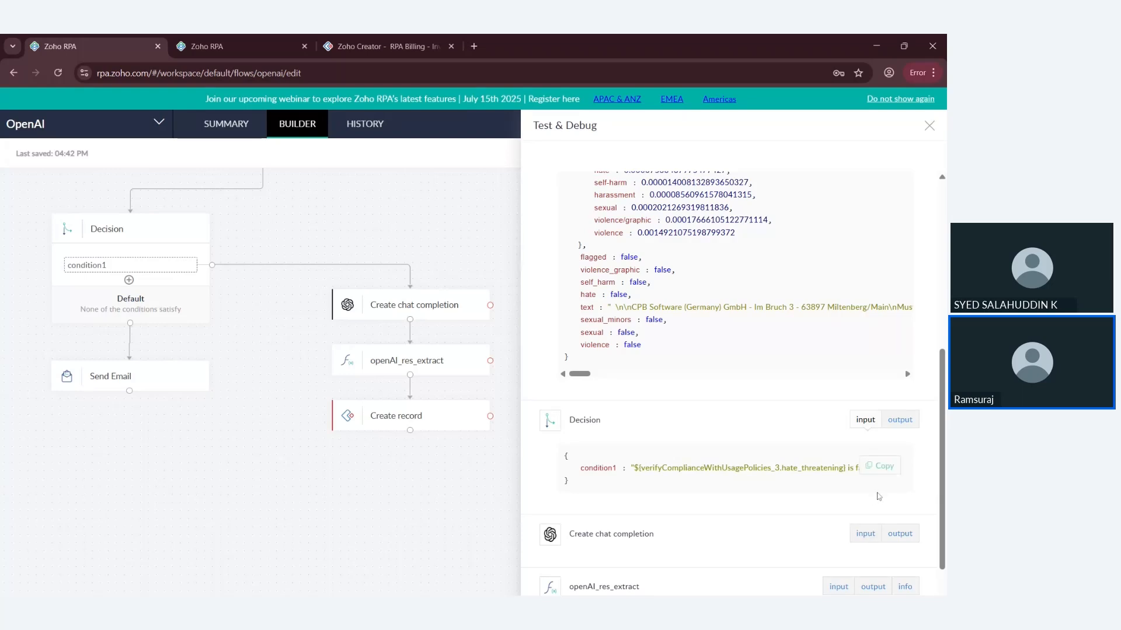
pyautogui.scroll(-1, 797, 501)
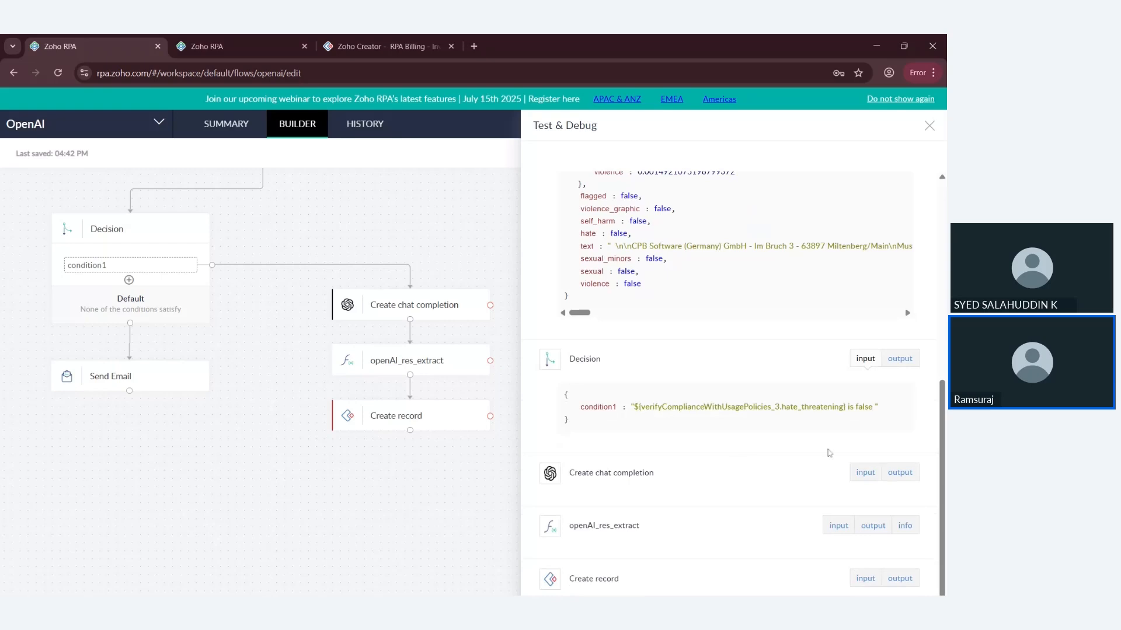
pyautogui.click(865, 472)
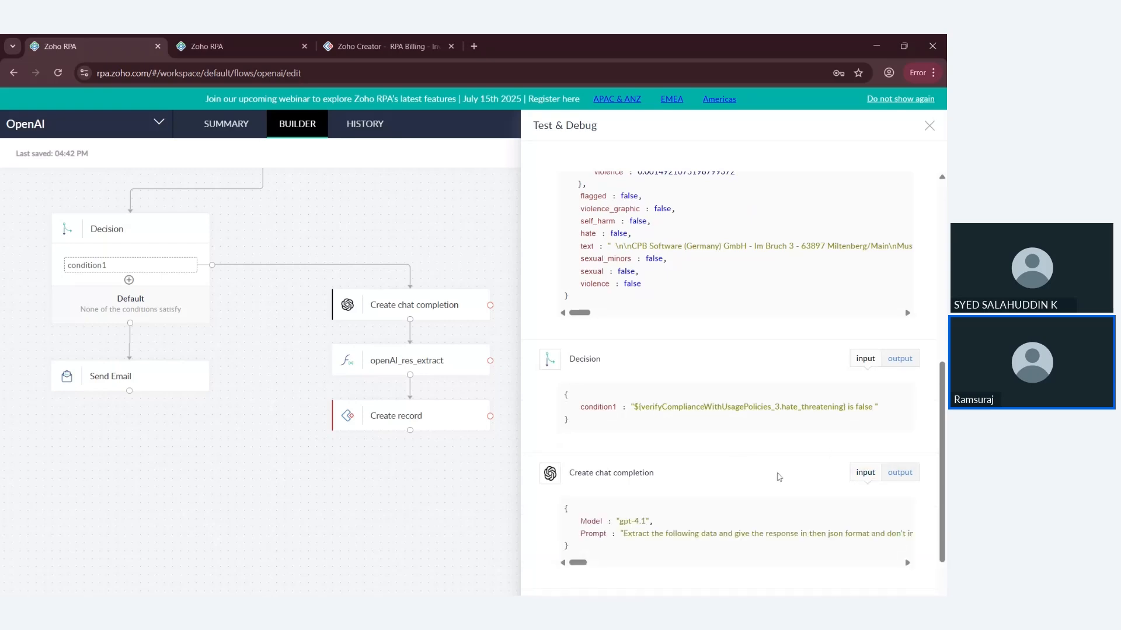
pyautogui.scroll(-1, 633, 470)
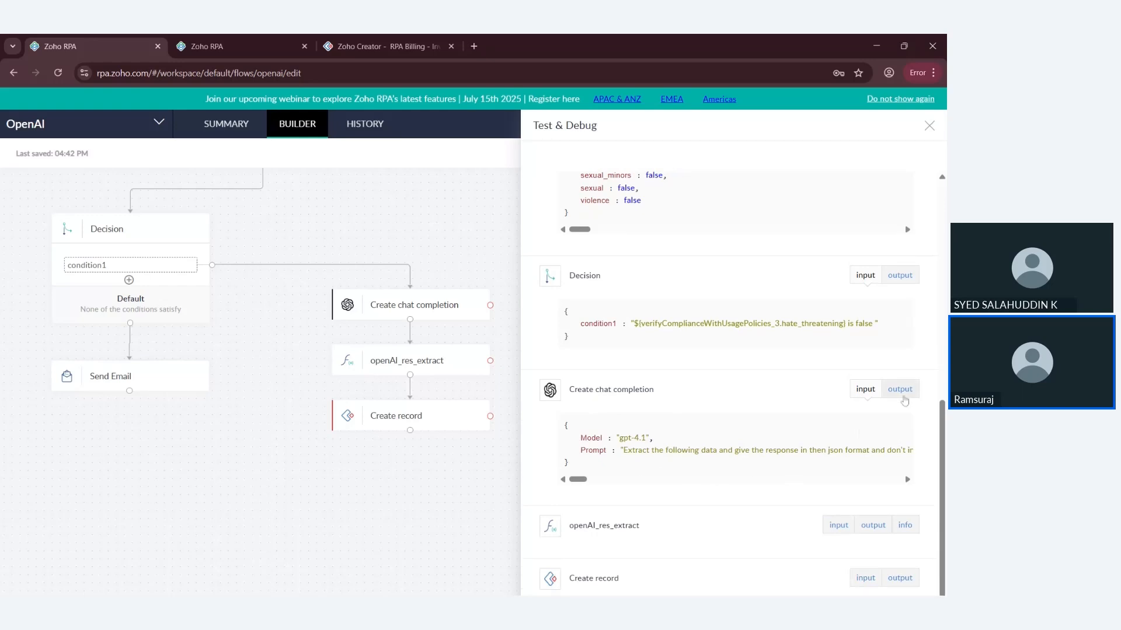
pyautogui.click(905, 395)
pyautogui.scroll(-5, 669, 417)
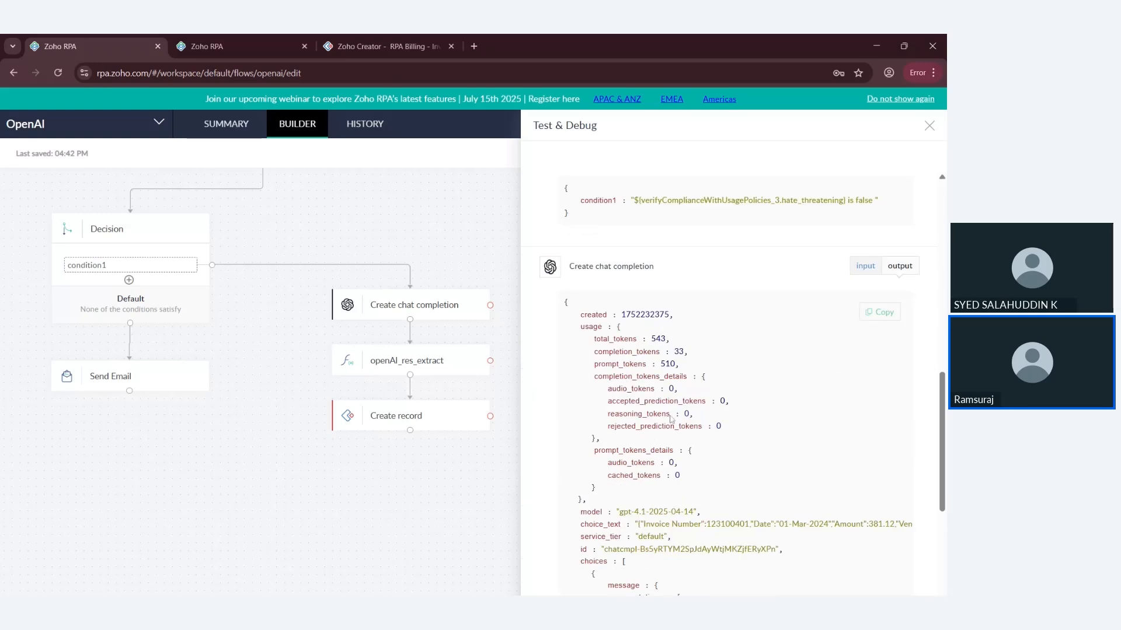
pyautogui.scroll(1, 652, 355)
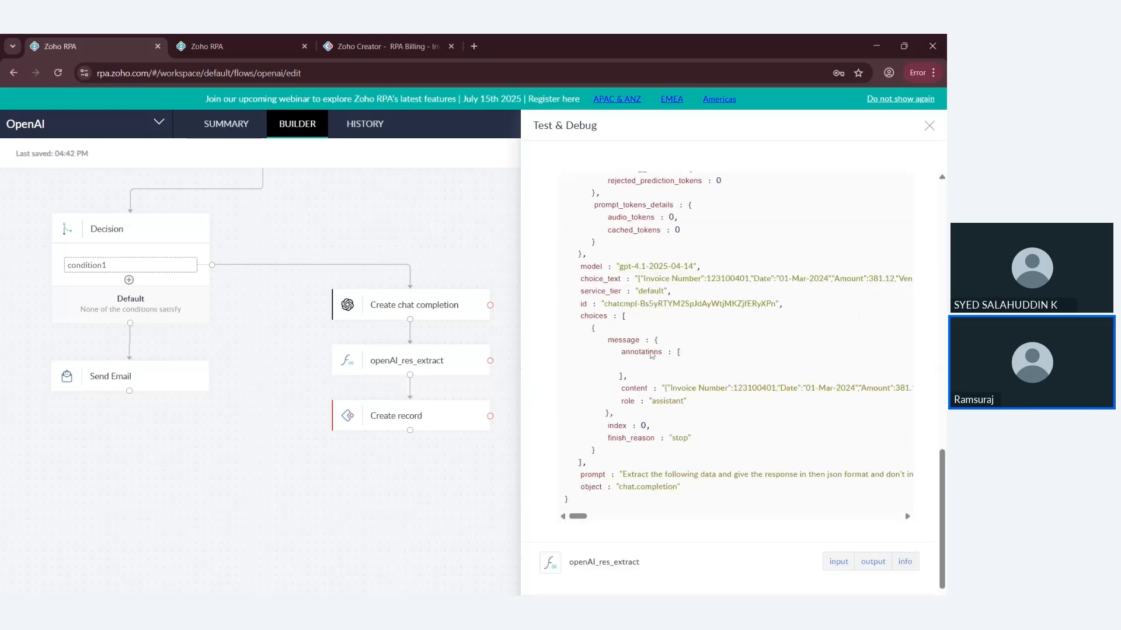
pyautogui.scroll(-1, 652, 356)
pyautogui.scroll(4, 618, 396)
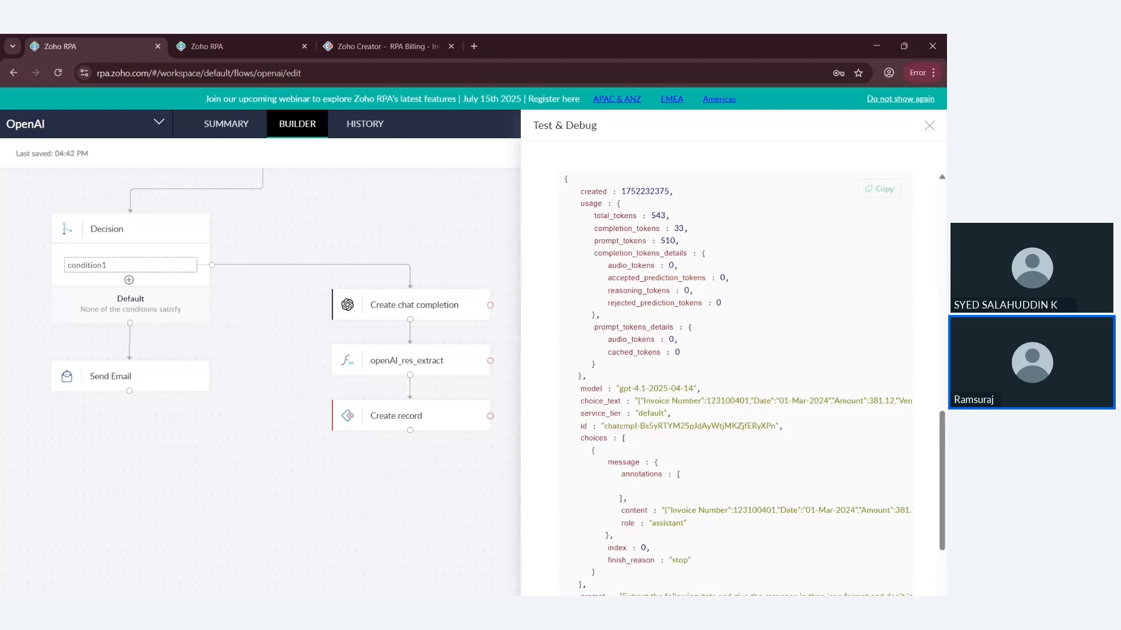
pyautogui.scroll(-1, 721, 281)
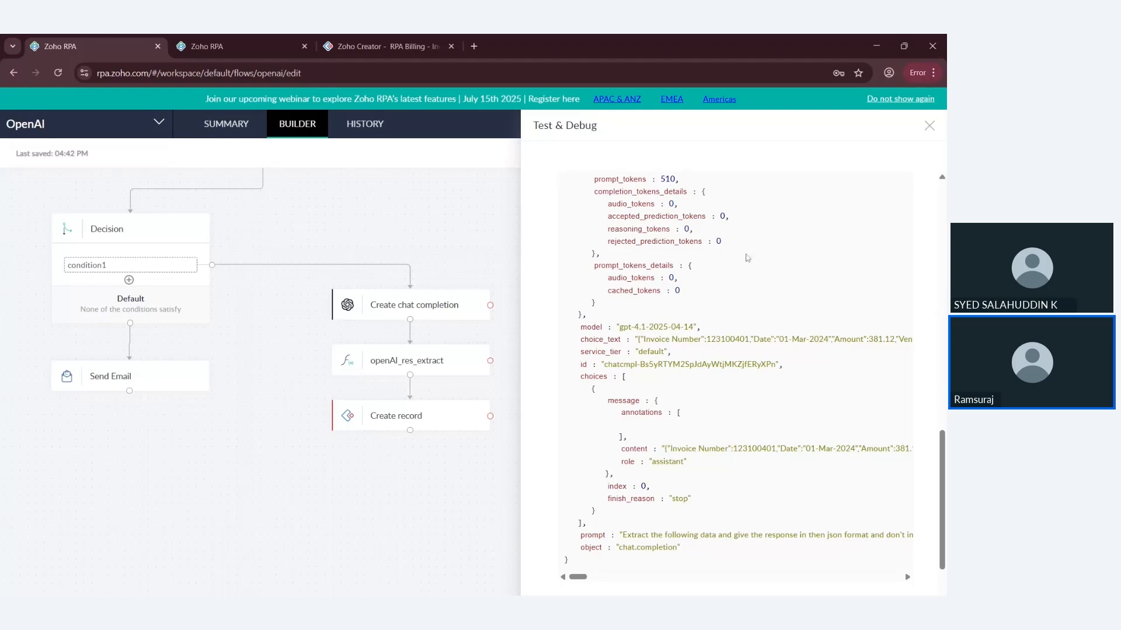
pyautogui.scroll(-2, 660, 421)
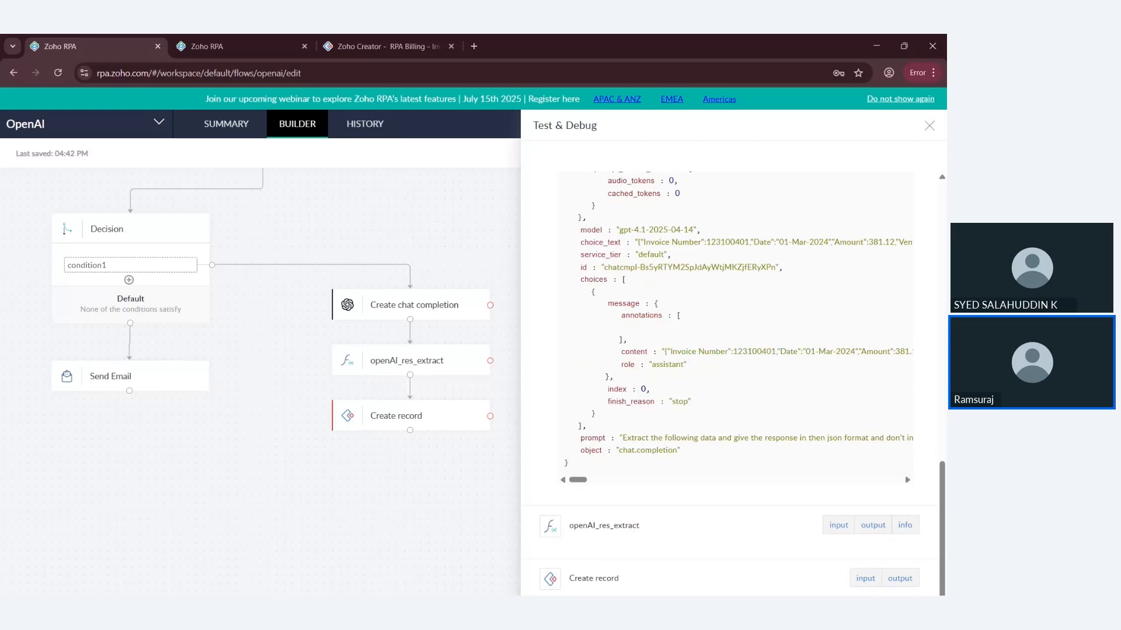
pyautogui.hscroll(1, 736, 327)
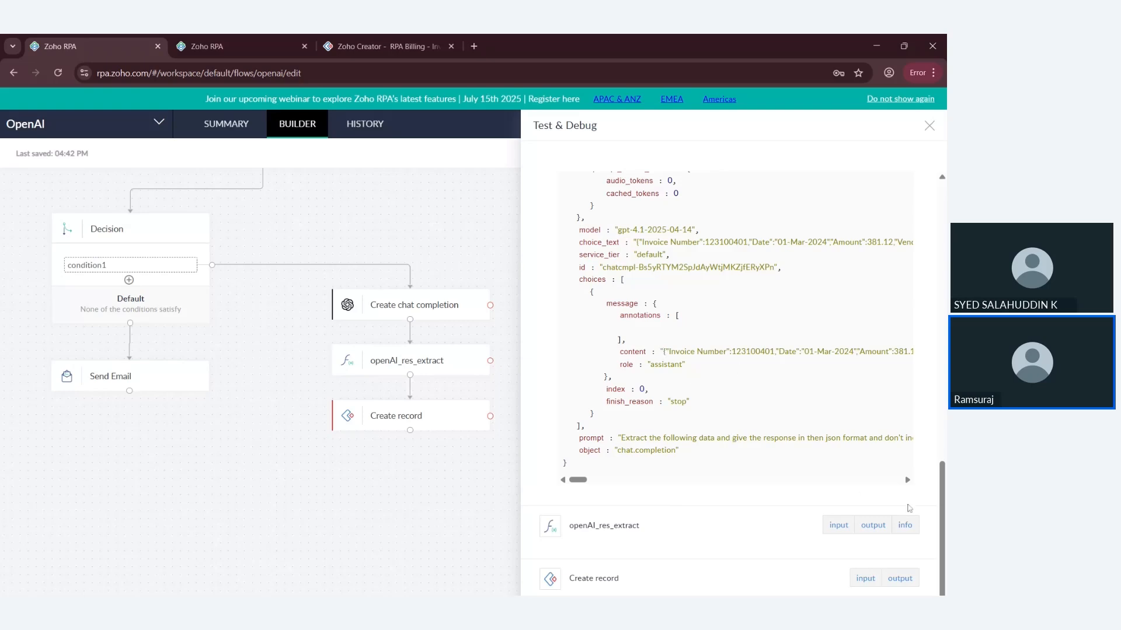
# Examine the test input, output and info of the openAI_res_extract custom function.
pyautogui.click(838, 525)
pyautogui.scroll(-1, 700, 520)
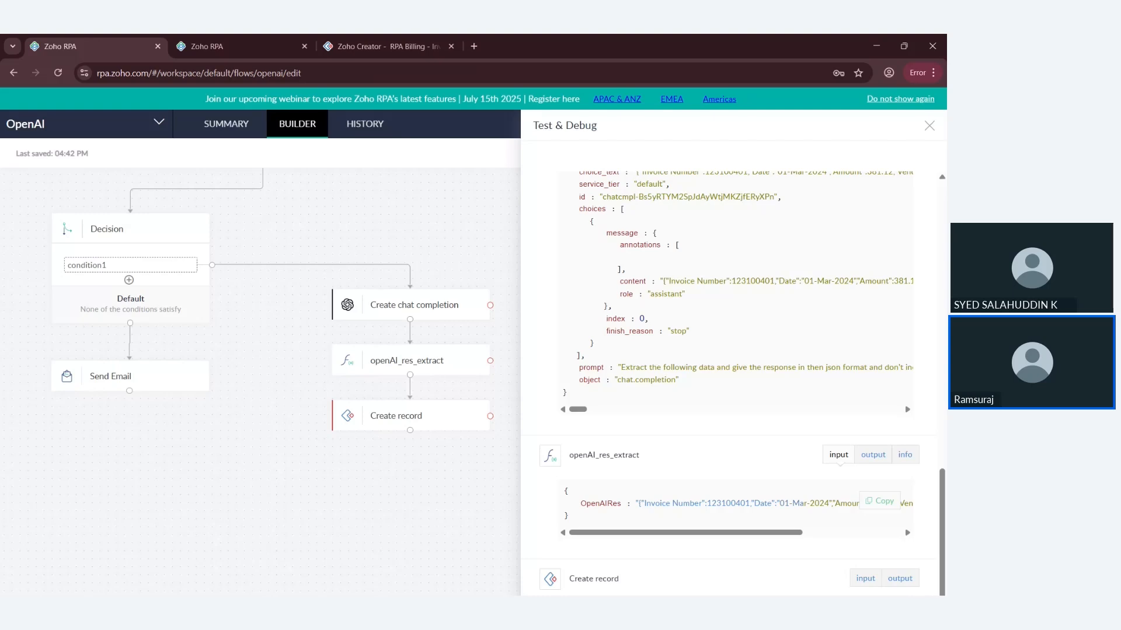
pyautogui.click(871, 455)
pyautogui.scroll(-1, 583, 444)
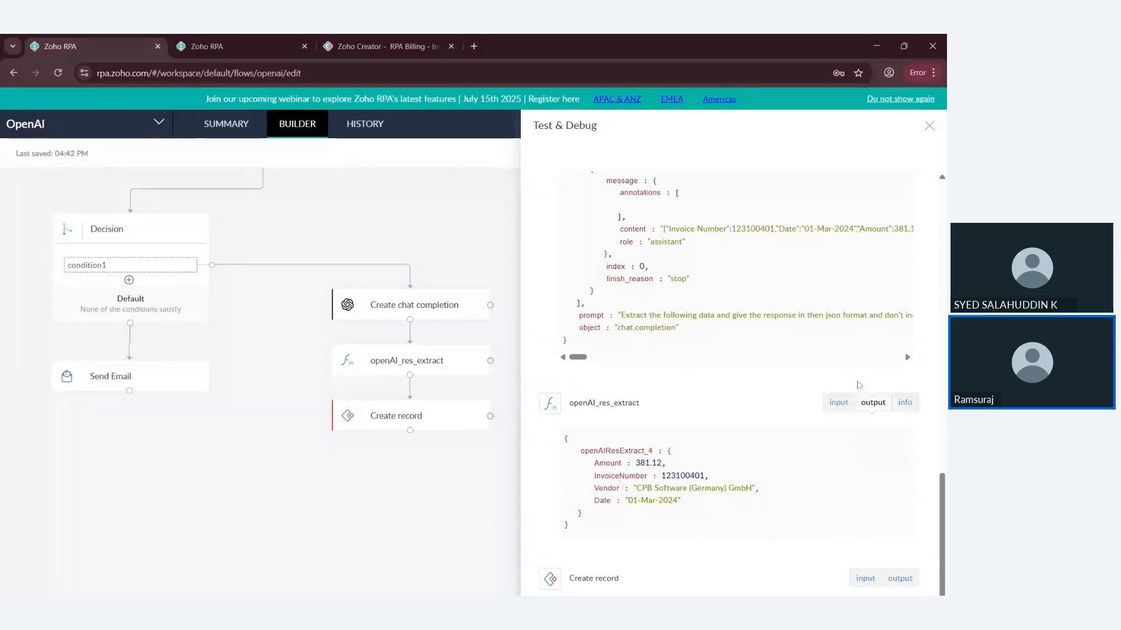
pyautogui.click(904, 404)
pyautogui.click(876, 429)
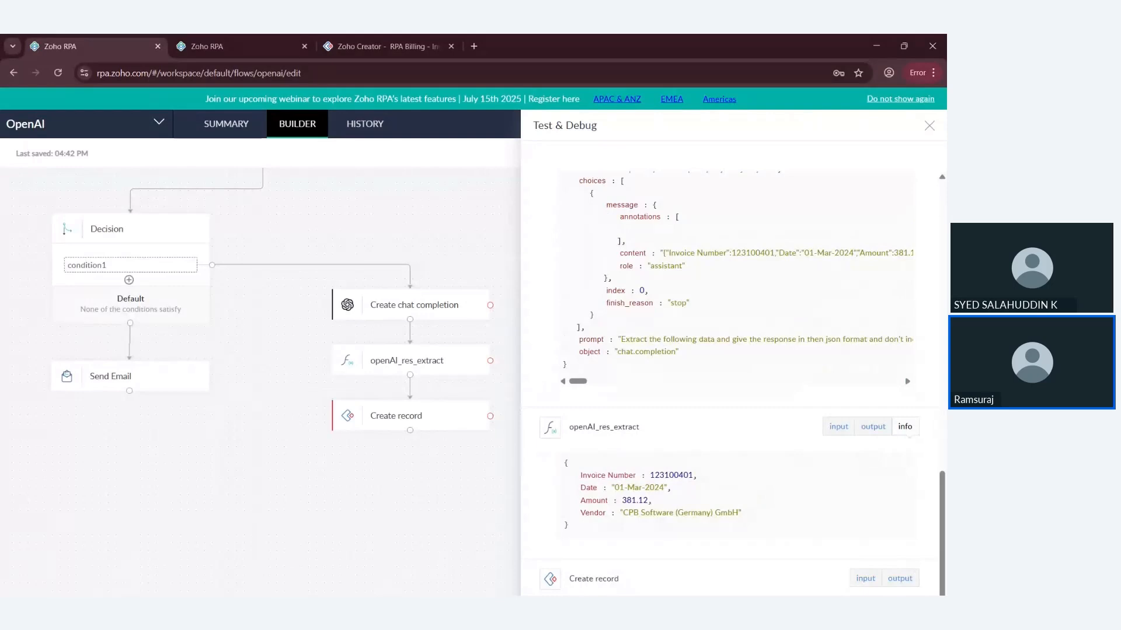
# Examine the test output and input of the Create record action, including its form and invoice field values.
pyautogui.click(865, 578)
pyautogui.scroll(-3, 747, 536)
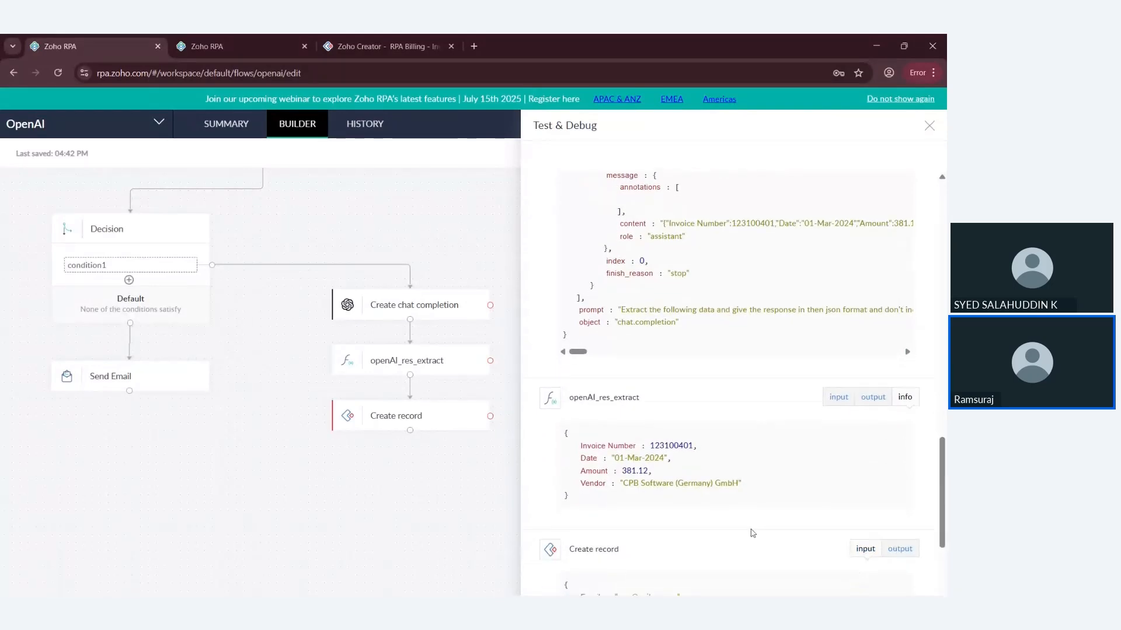
pyautogui.click(905, 372)
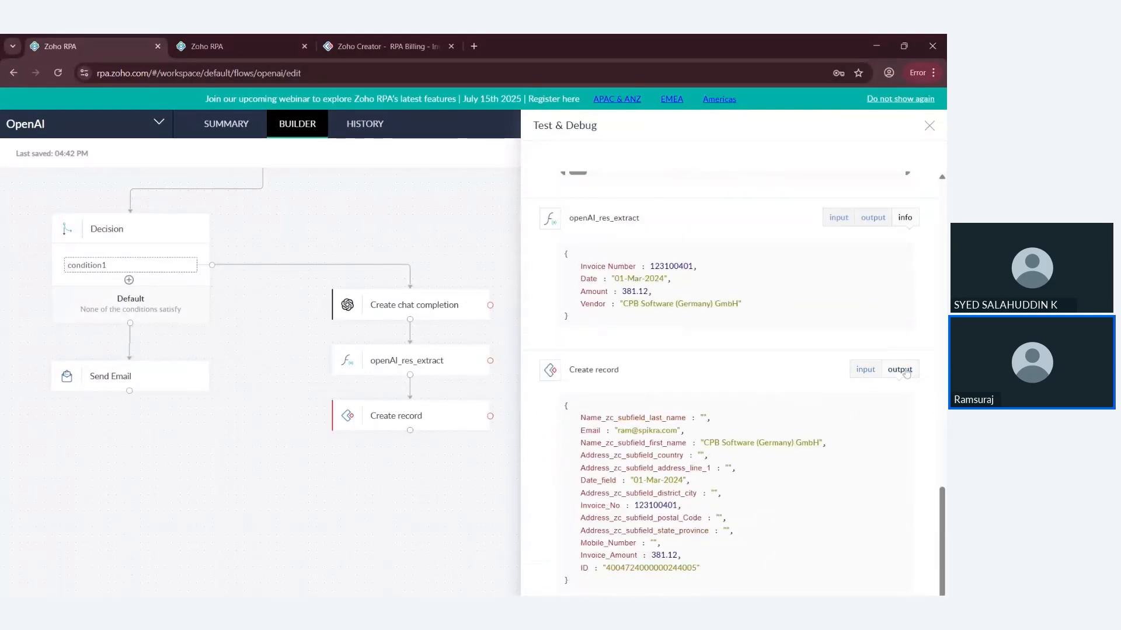
pyautogui.click(867, 372)
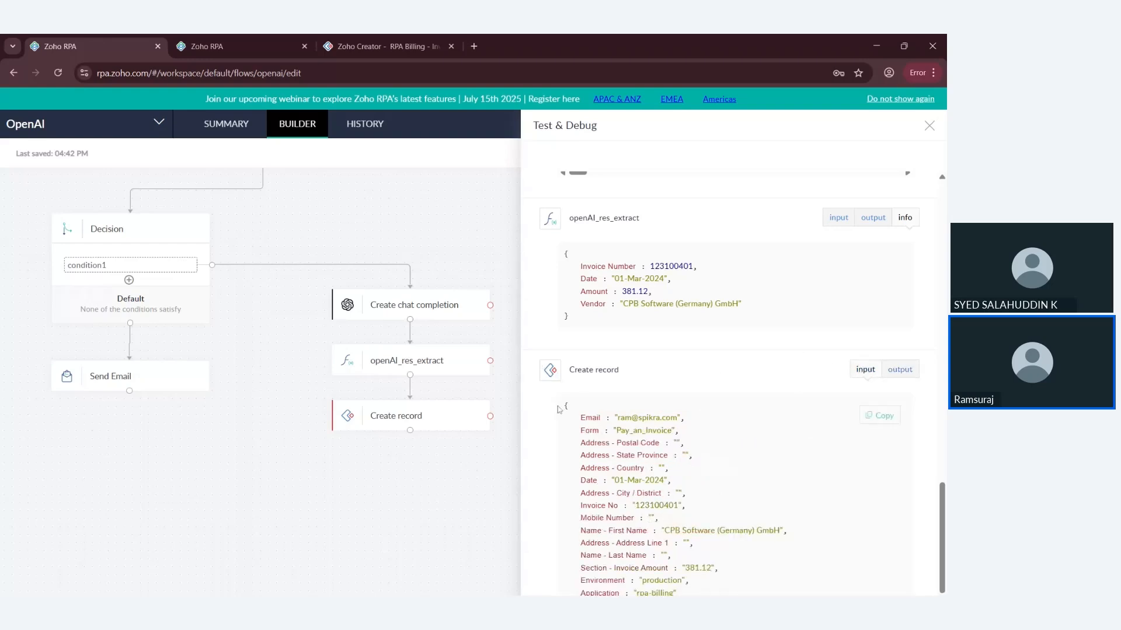
# Switch to the RPA Billing app in Zoho Creator, reload the Invoice Report, view the new record's details, and return to the OpenAI flow.
pyautogui.click(367, 44)
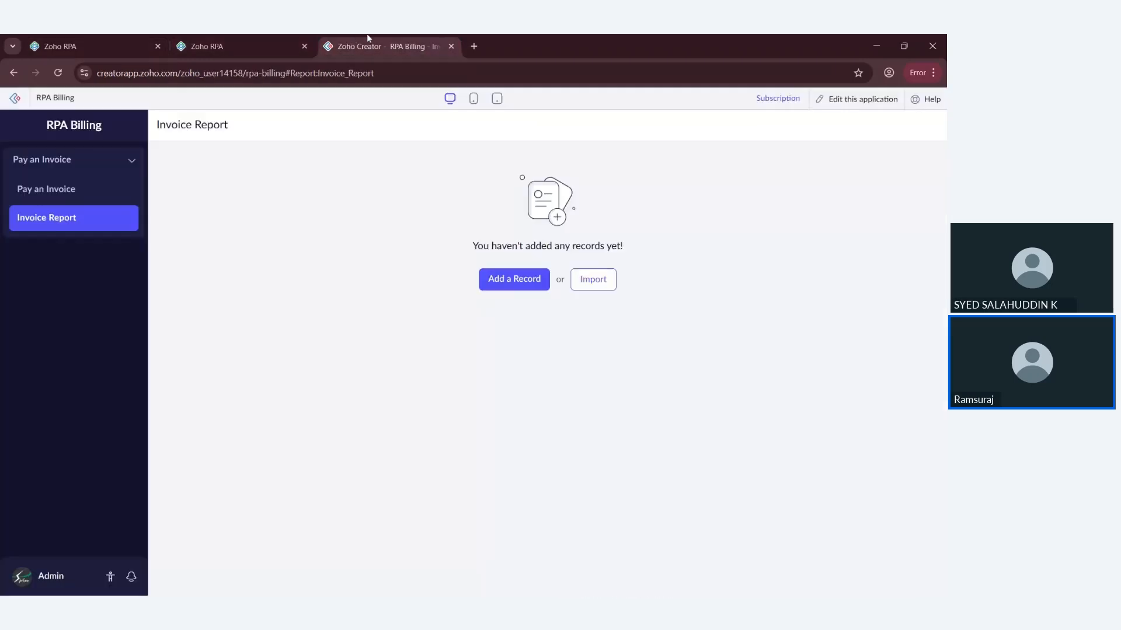
pyautogui.click(59, 218)
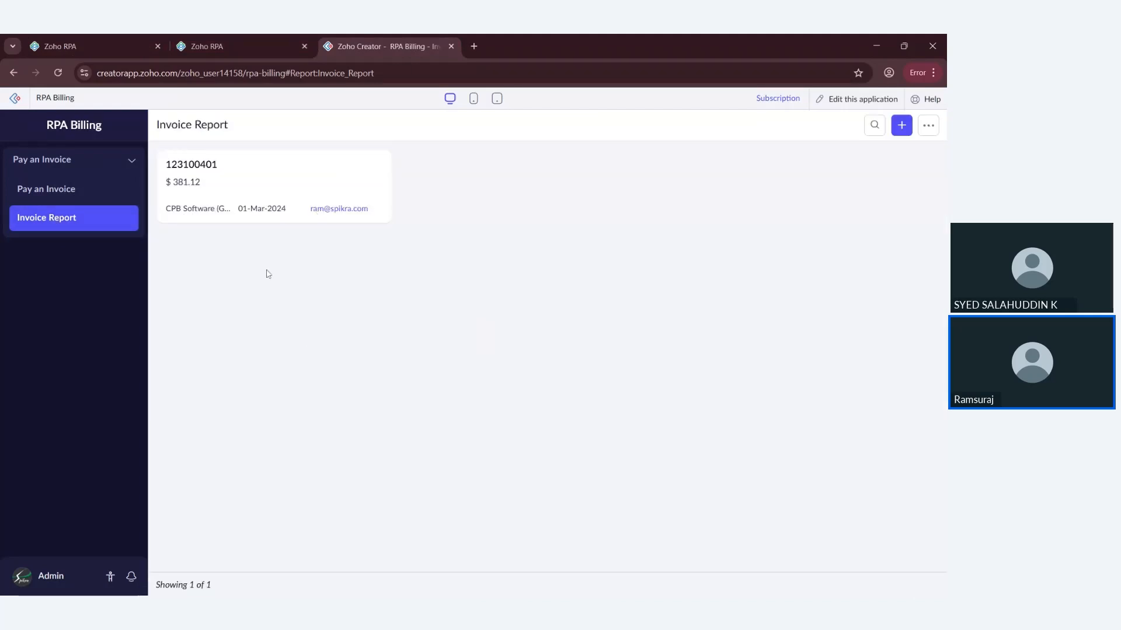
pyautogui.click(317, 184)
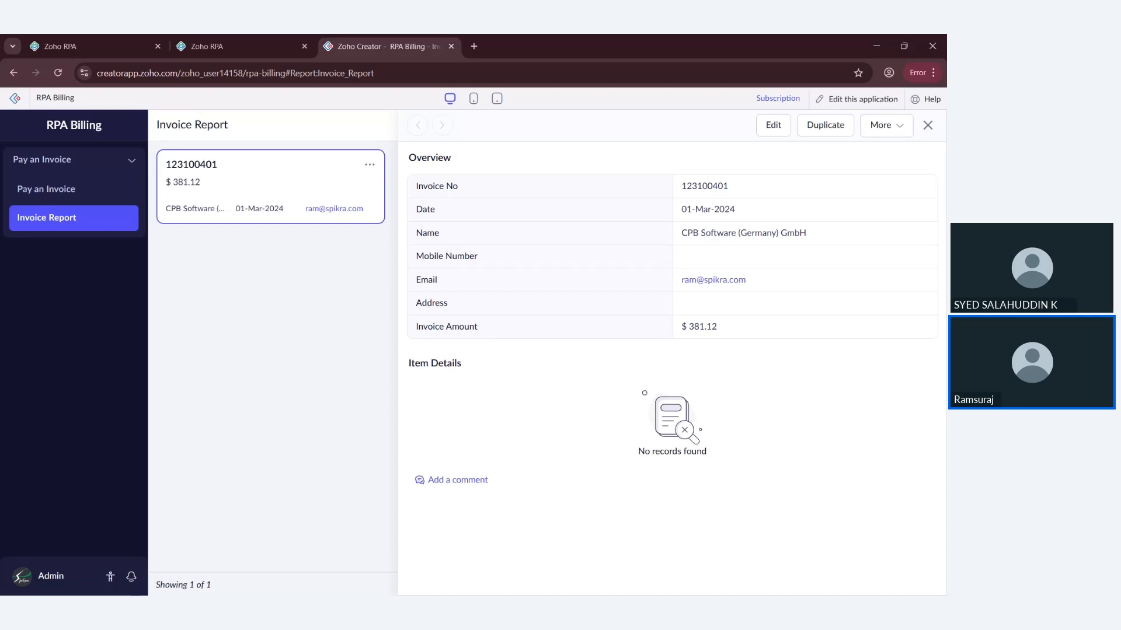
pyautogui.click(115, 38)
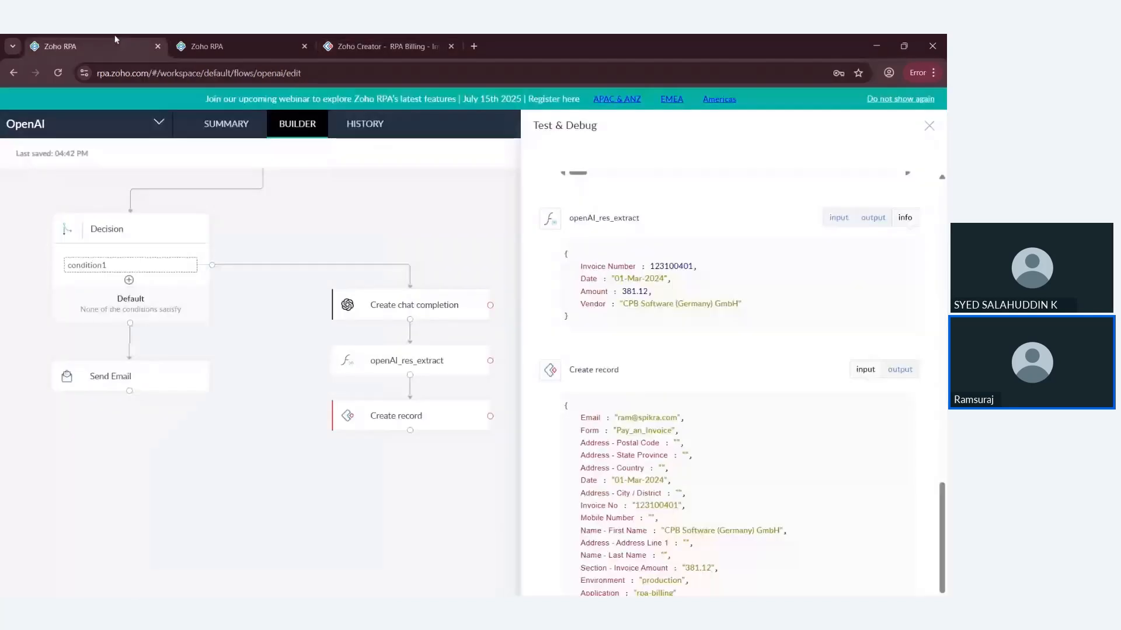
# Switch to the From Bots to Intelligence presentation, play it from slide 14 and advance to the Any Queries slide.
pyautogui.press('Escape')
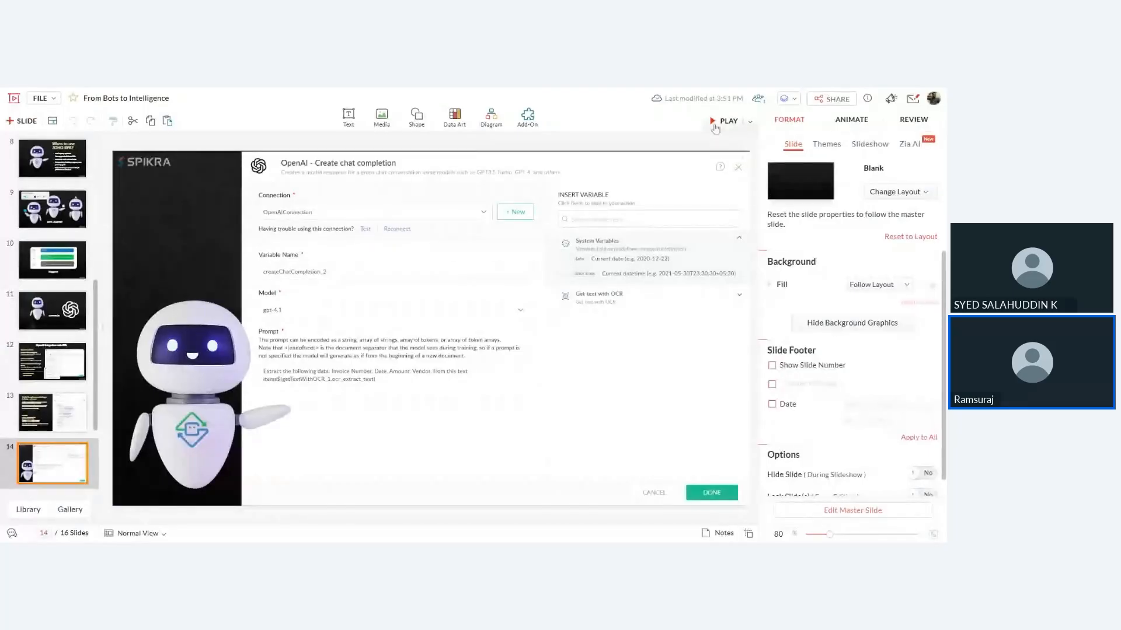
pyautogui.click(715, 125)
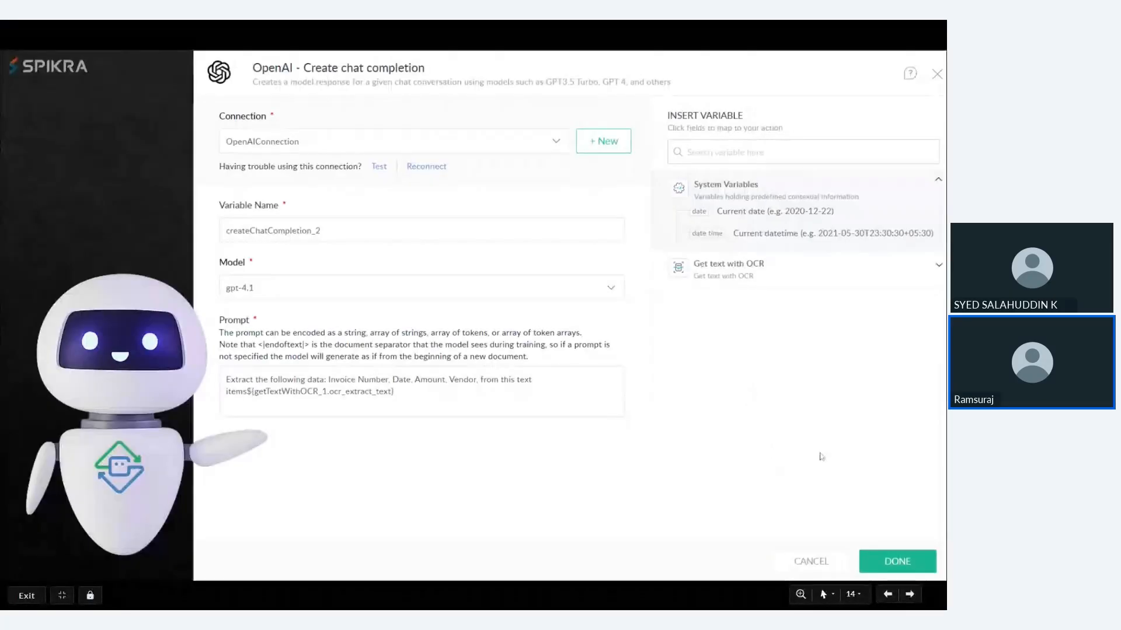
pyautogui.press('Right')
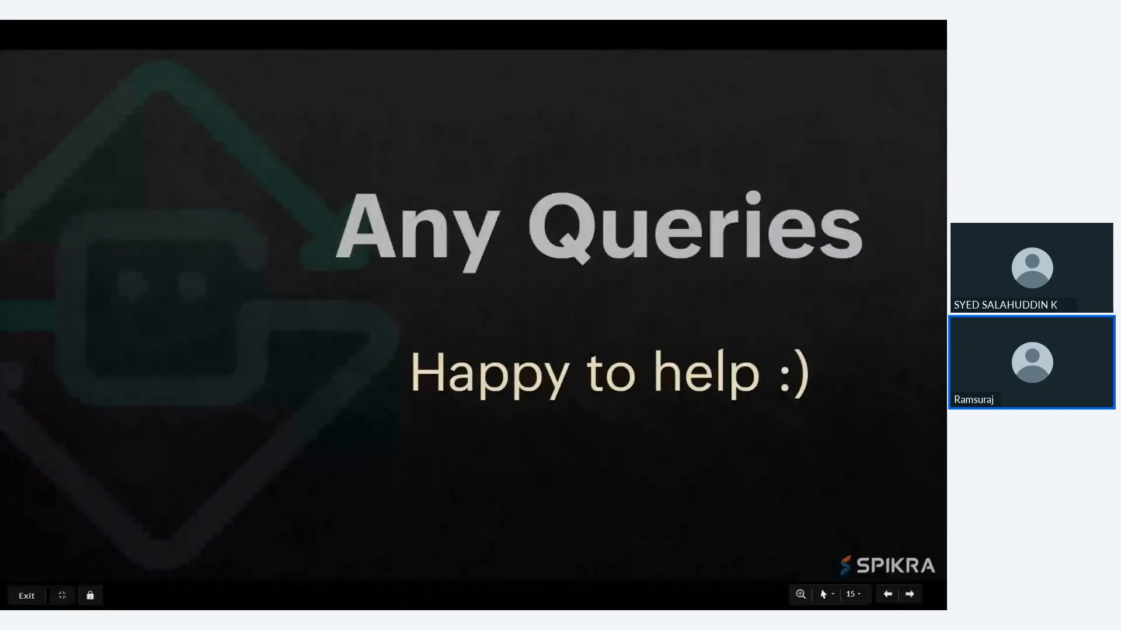